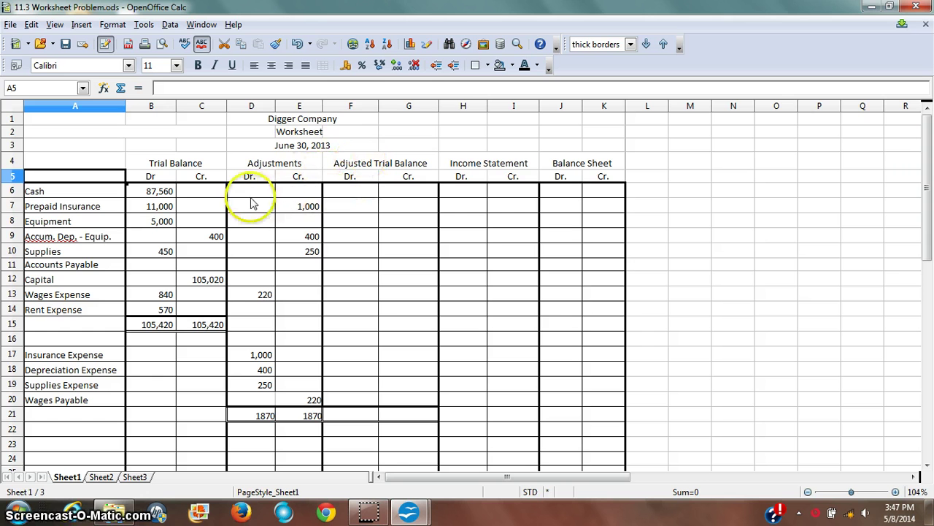
Step: Examine the Trial Balance, Adjustments and Adjusted Trial Balance columns, tracing the Cash row across to see whether it has an adjustment
drag(250, 191, 314, 397)
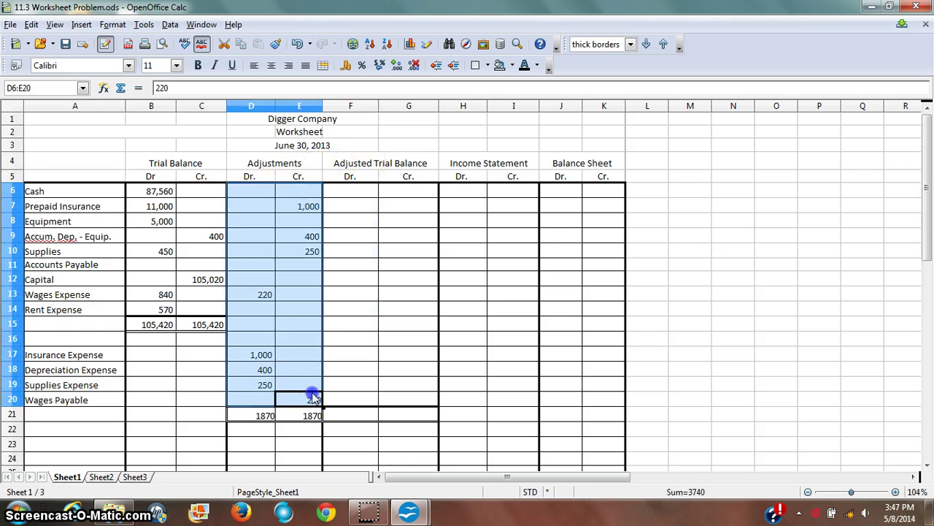
click(358, 162)
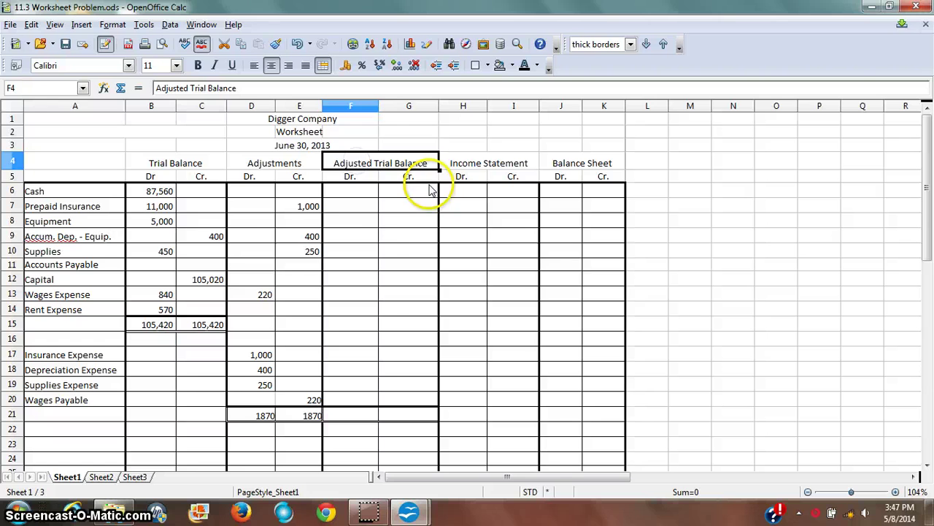
click(359, 197)
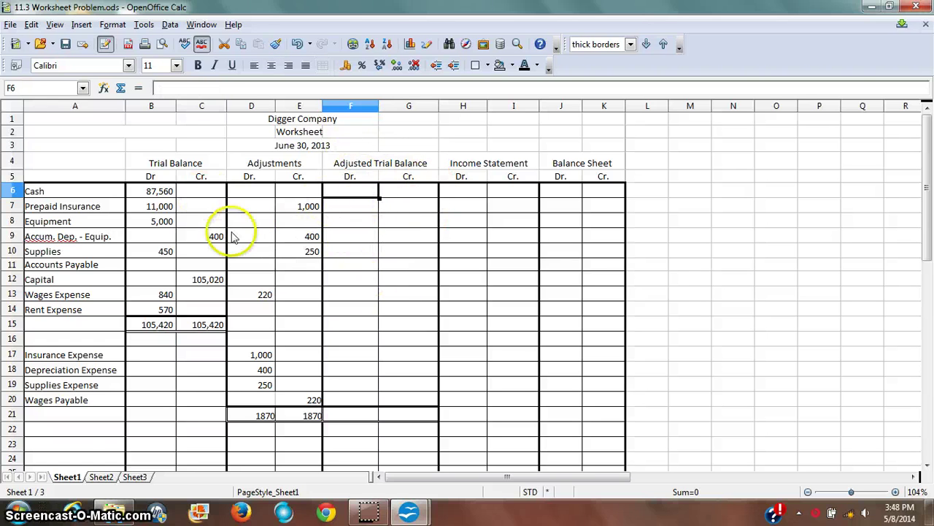
click(179, 162)
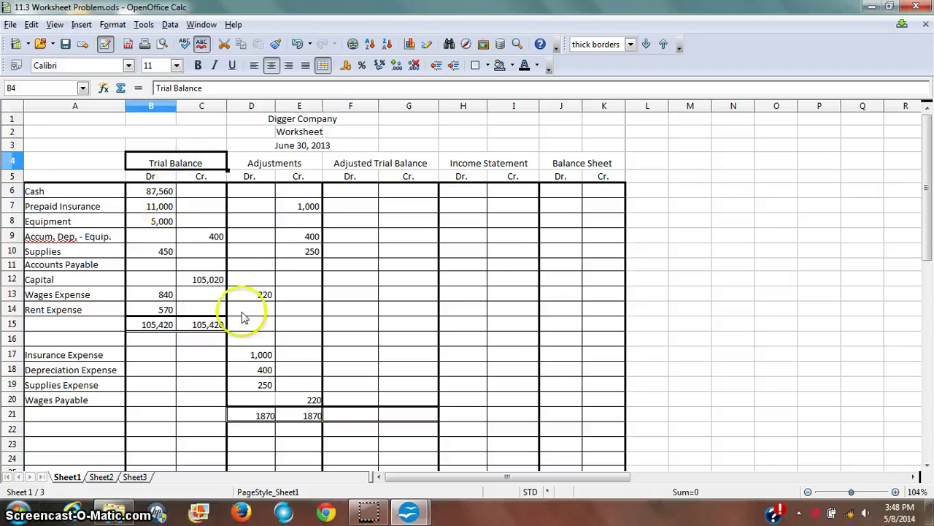
click(276, 169)
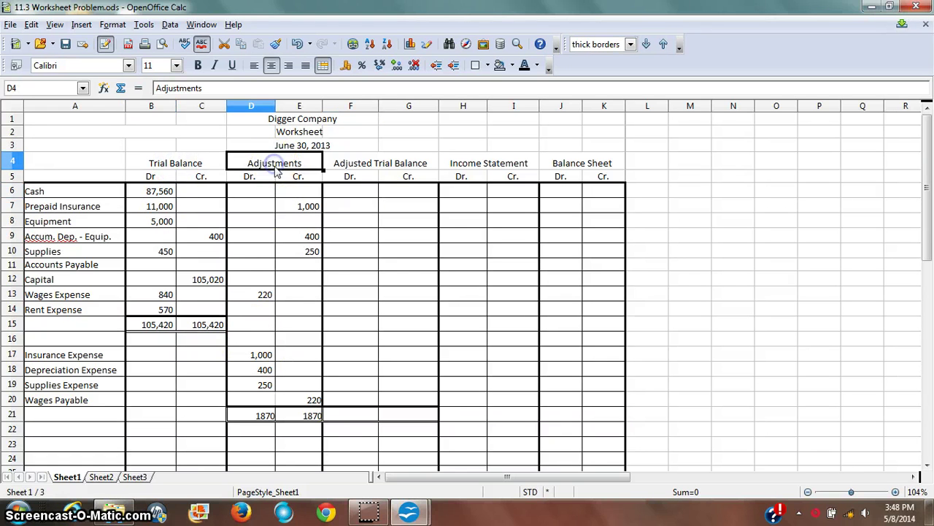
click(156, 192)
drag(85, 193, 358, 194)
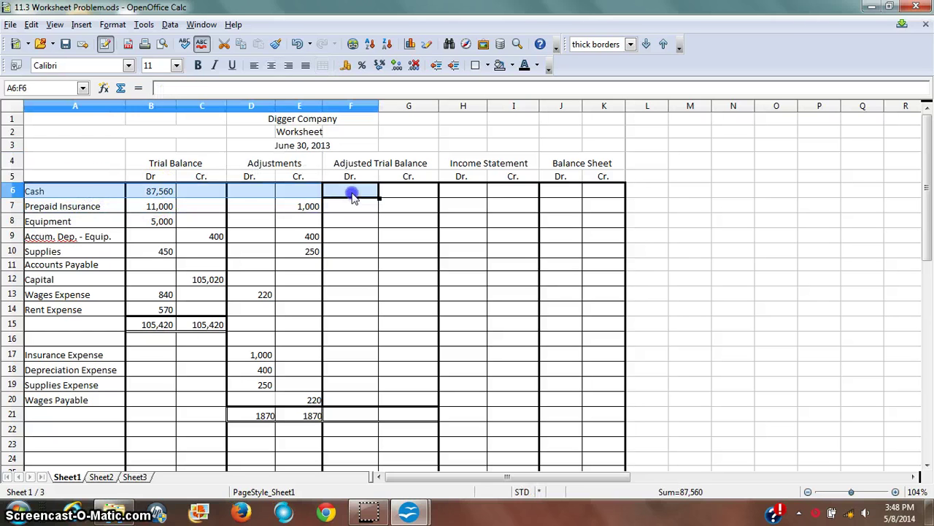
click(411, 192)
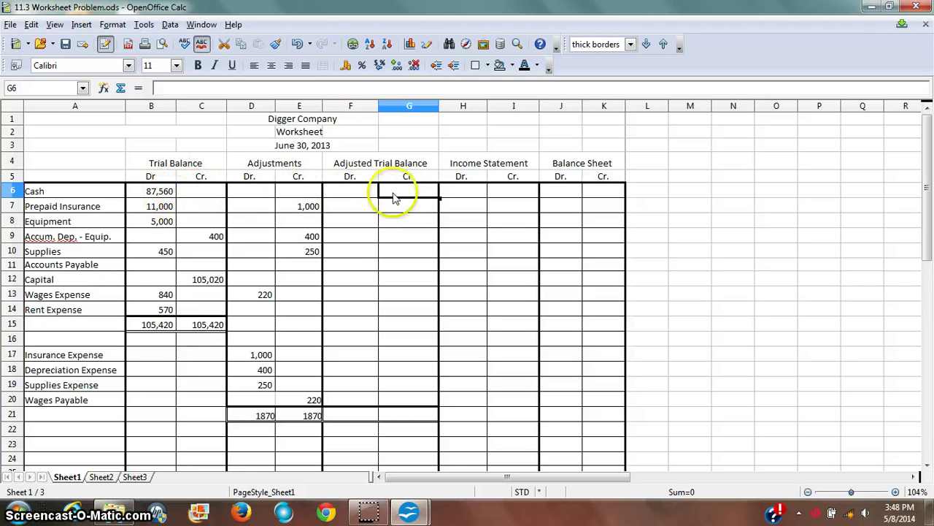
click(154, 192)
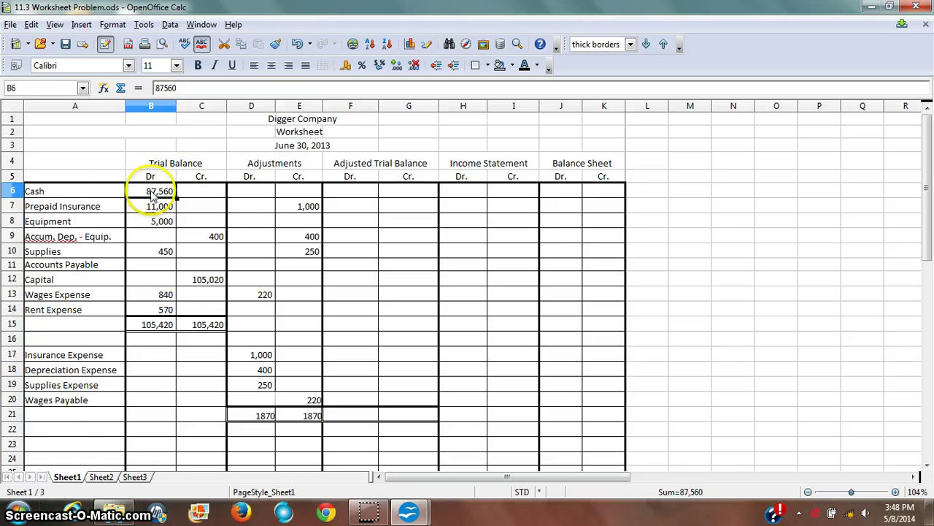
Step: Compare the debit and credit adjustments with the trial balance amounts, focusing on the Wages Expense and Prepaid Insurance rows
click(263, 354)
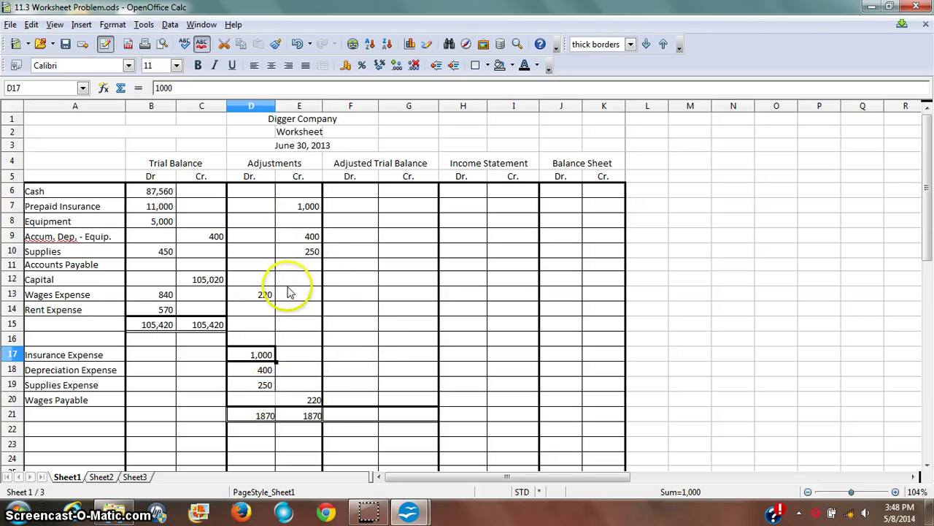
click(269, 220)
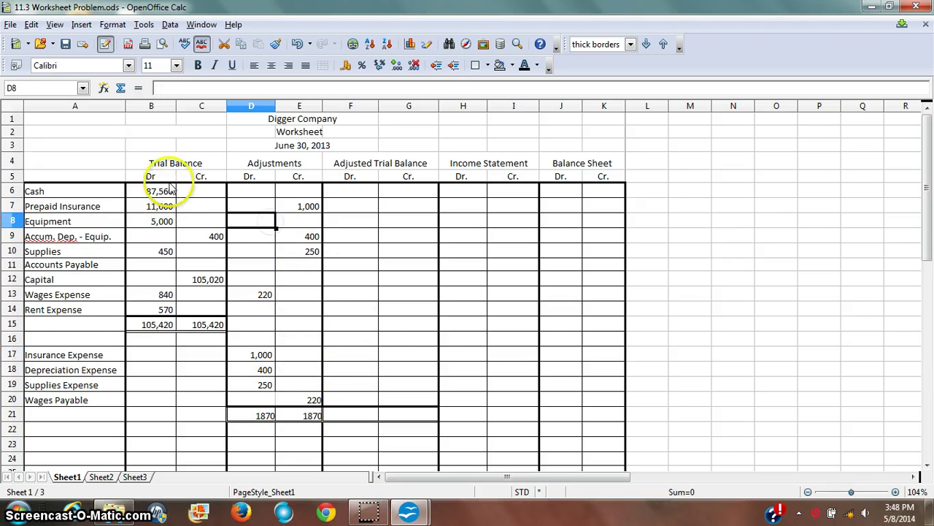
drag(161, 191, 159, 290)
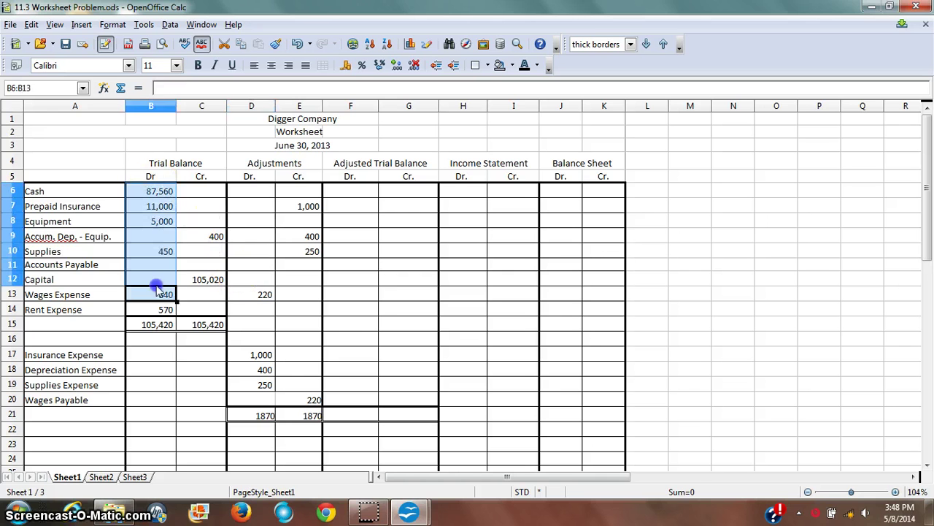
click(163, 294)
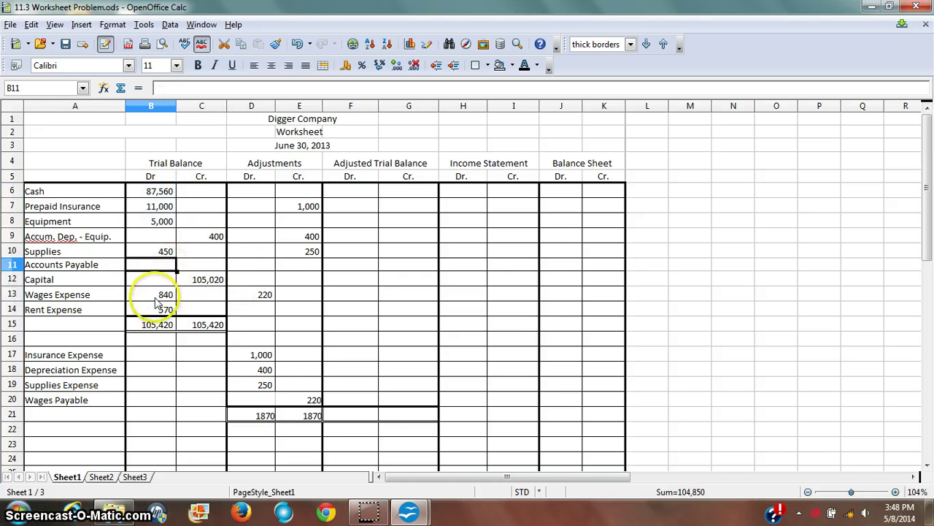
click(257, 299)
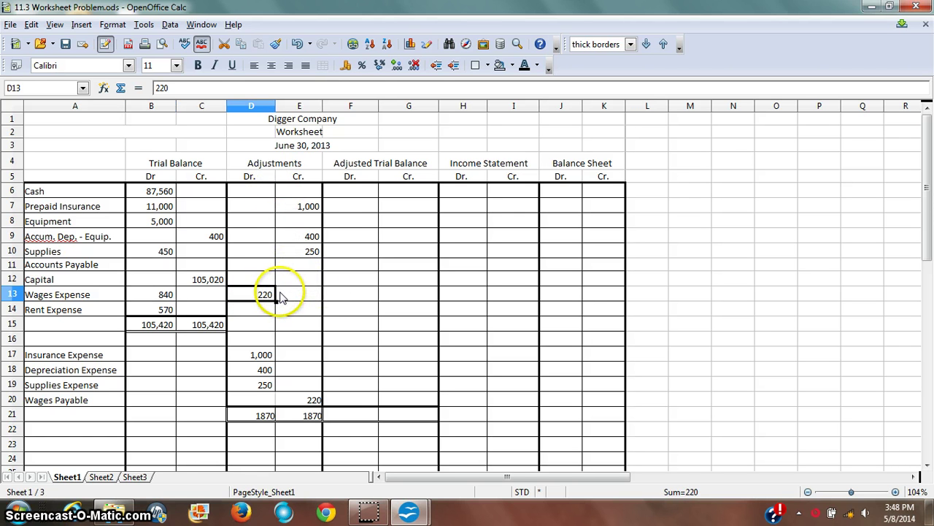
click(352, 294)
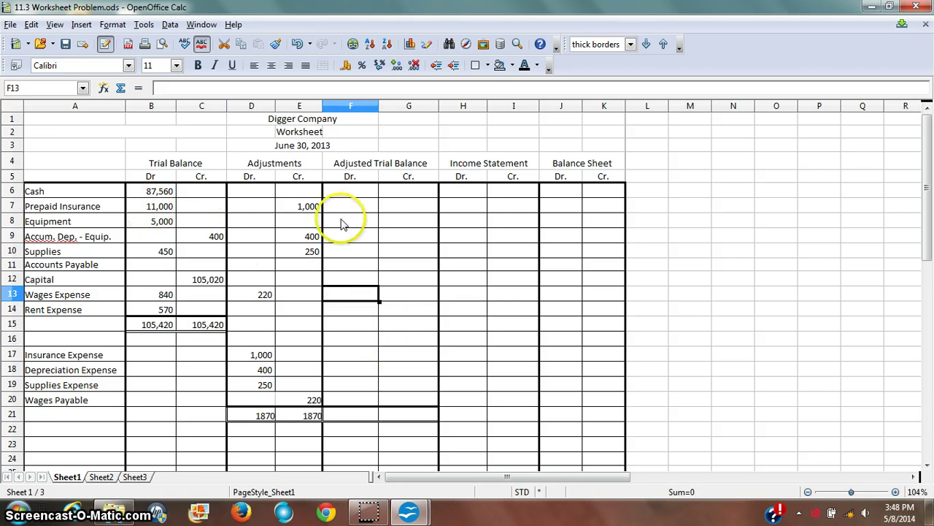
click(150, 210)
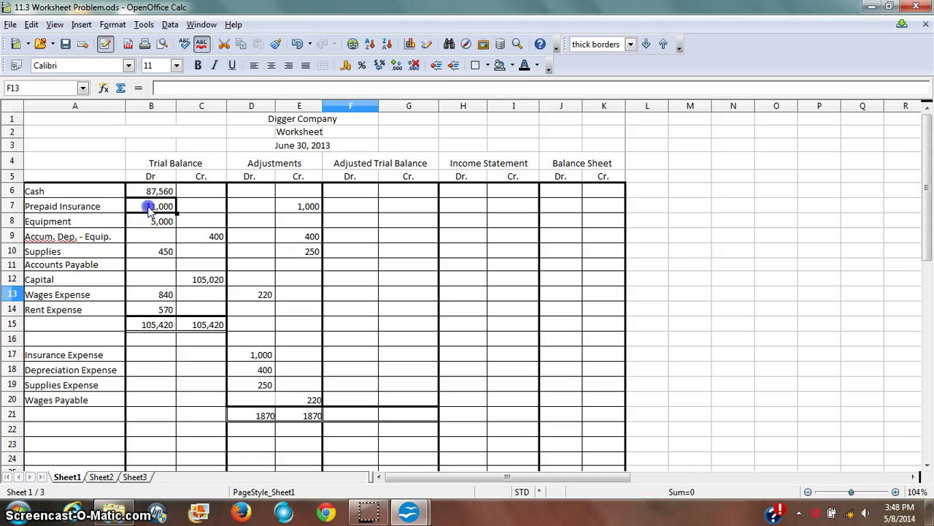
click(305, 206)
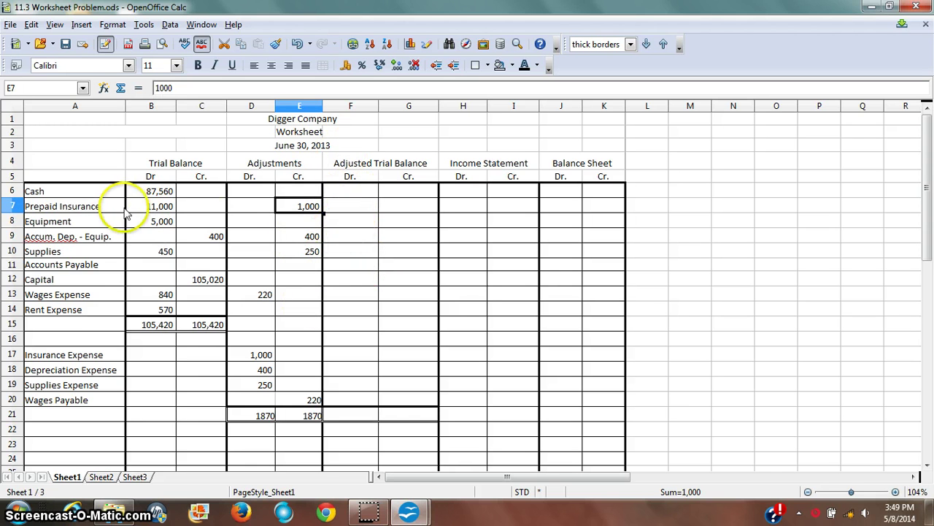
key(Down)
key(Right)
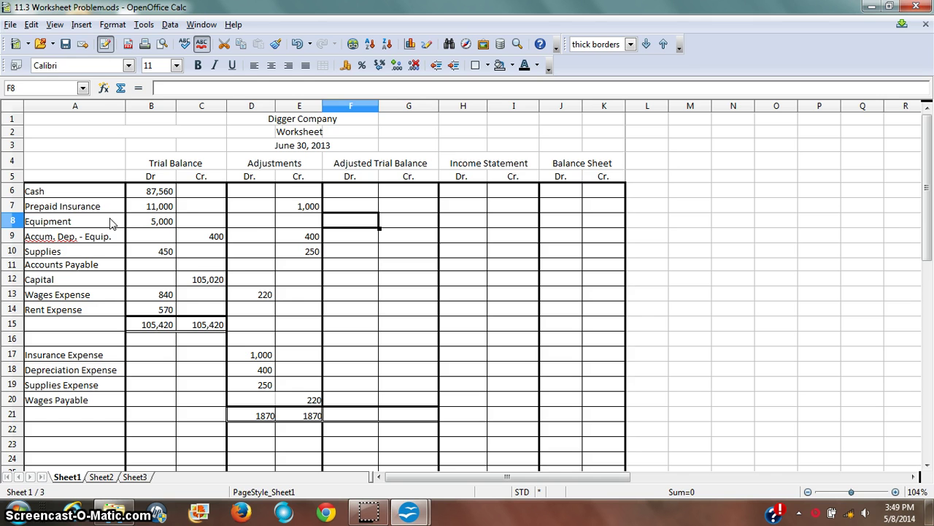
Step: Enter Adjusted Trial Balance debits of 87,560 for Cash and 10,000 for Prepaid Insurance, using Calculator to subtract the insurance adjustment
click(362, 192)
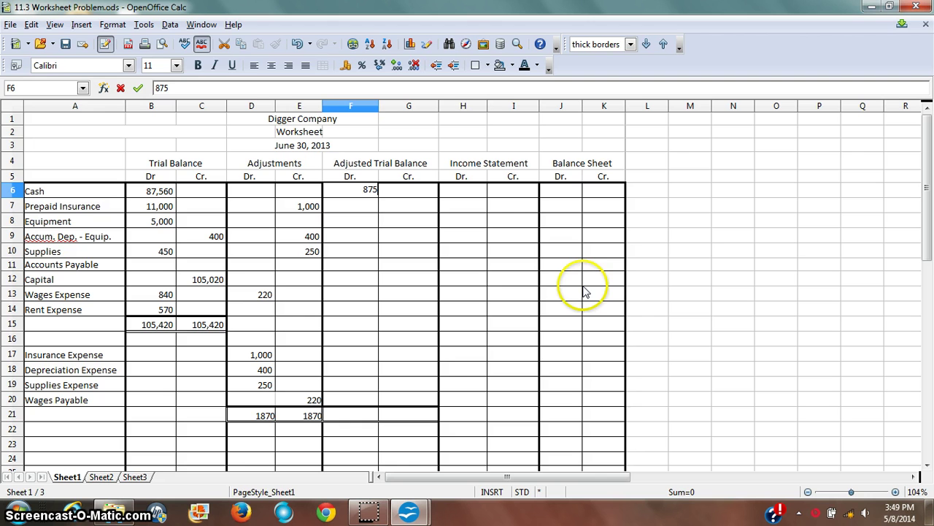
key(Return)
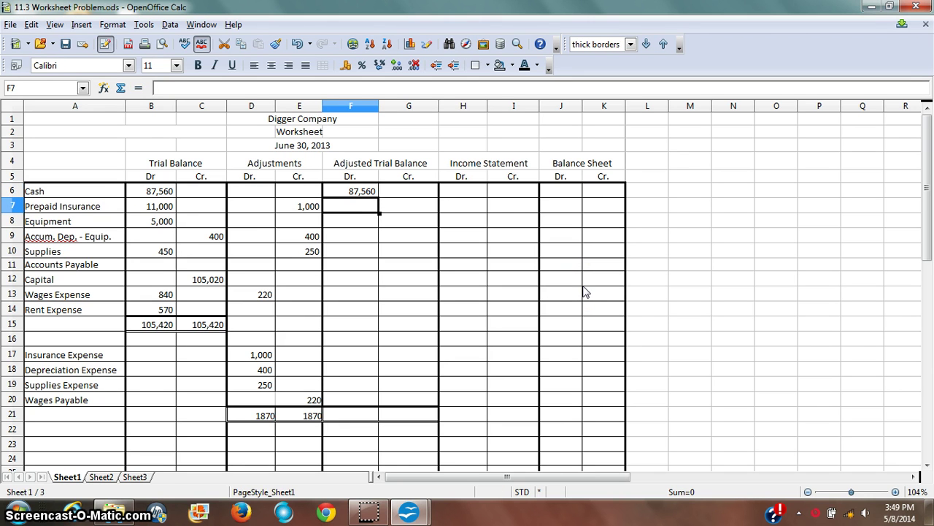
click(165, 210)
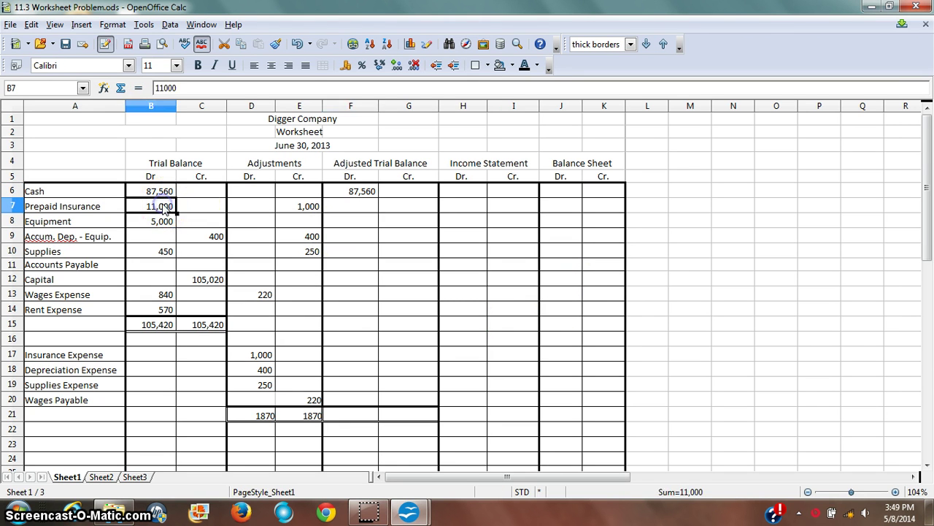
click(302, 208)
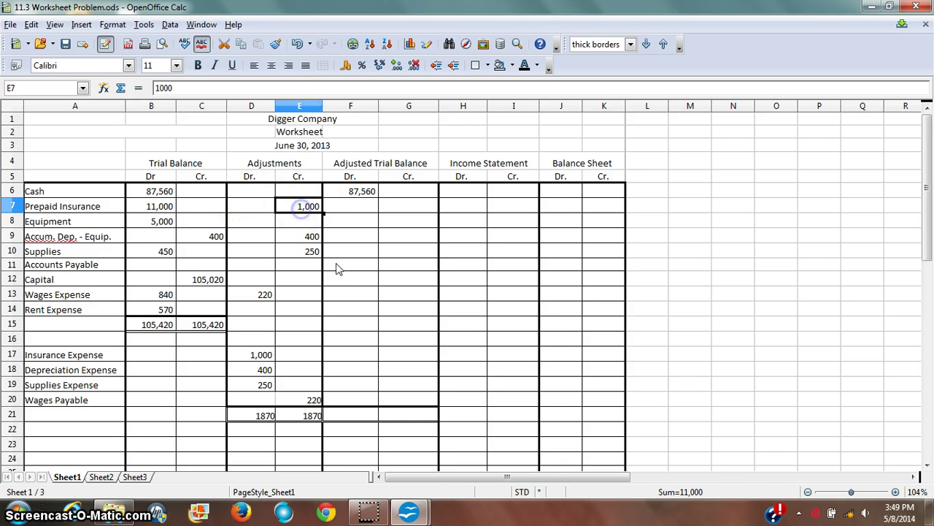
click(355, 209)
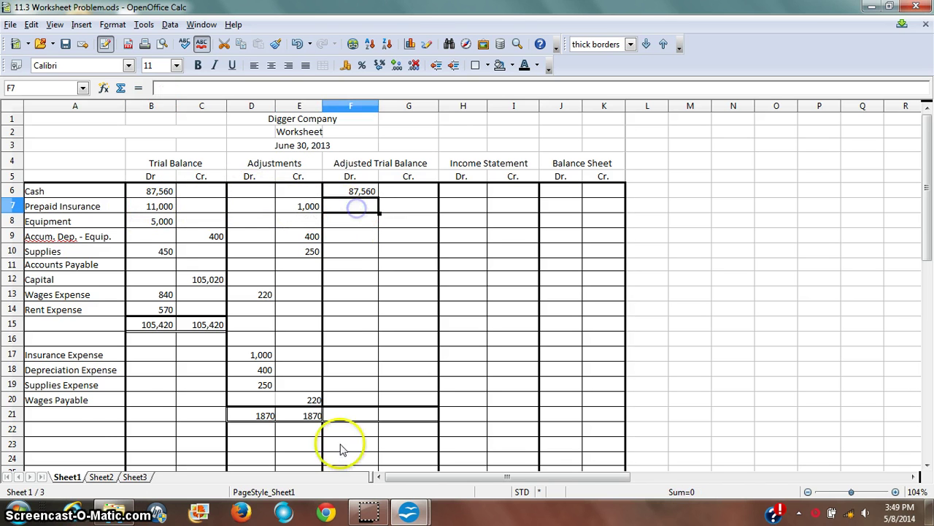
click(18, 512)
click(81, 278)
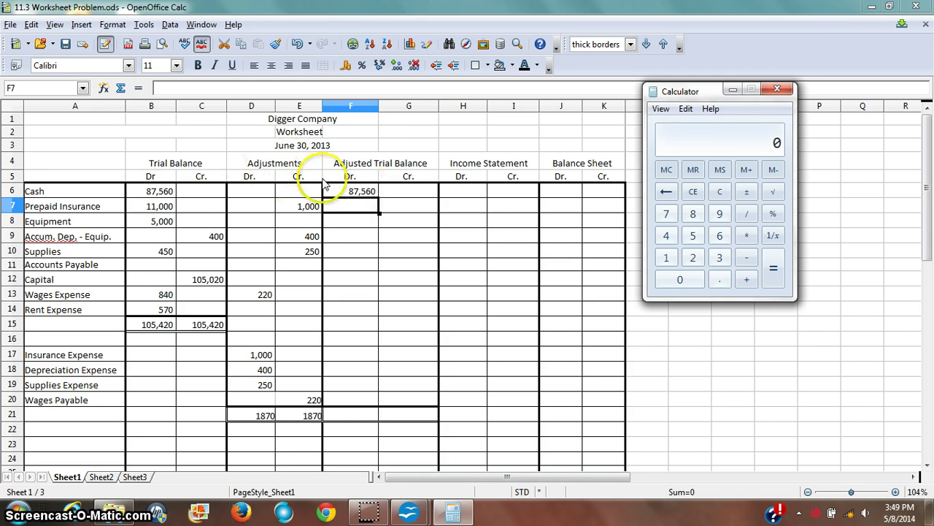
click(352, 205)
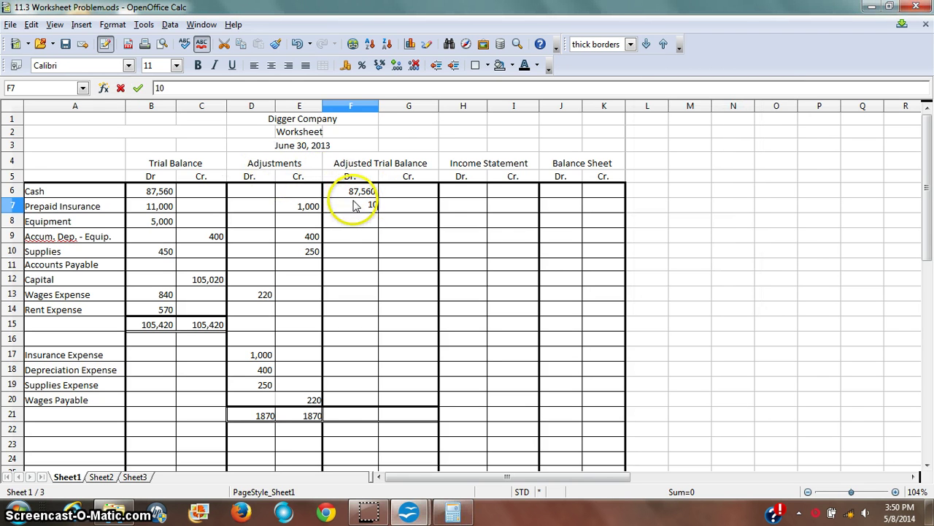
key(Return)
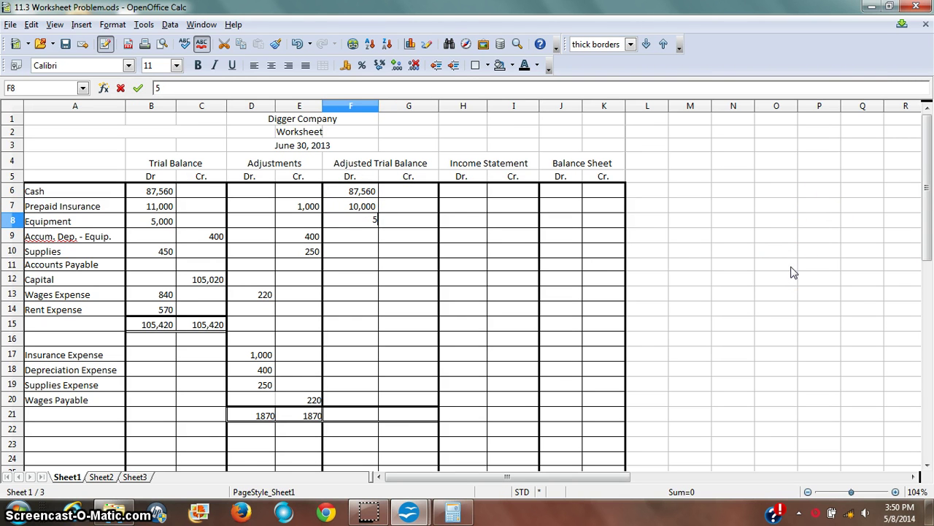
Step: In the Adjusted Trial Balance, enter a 5,000 debit for Equipment and an 800 credit for Accum. Dep. - Equip., adding its two credits in Calculator
text(5,000)
key(Return)
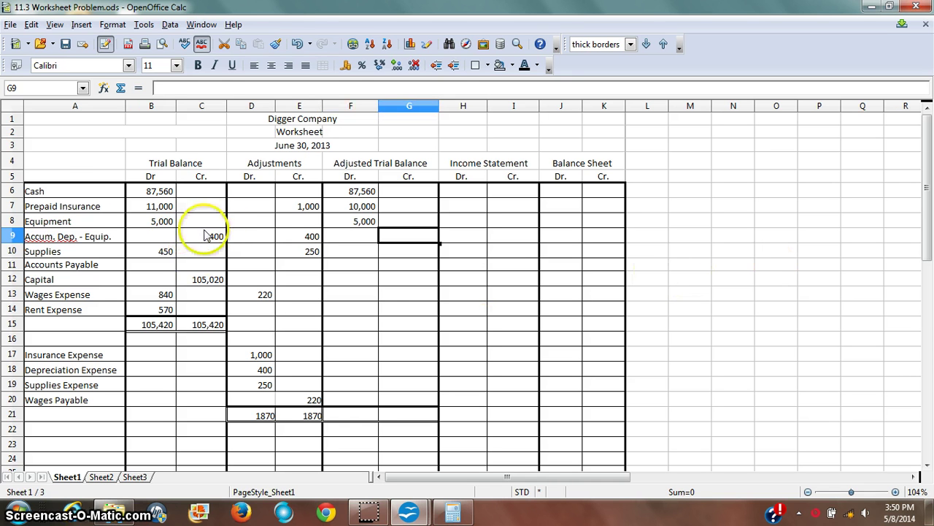
click(210, 238)
click(300, 236)
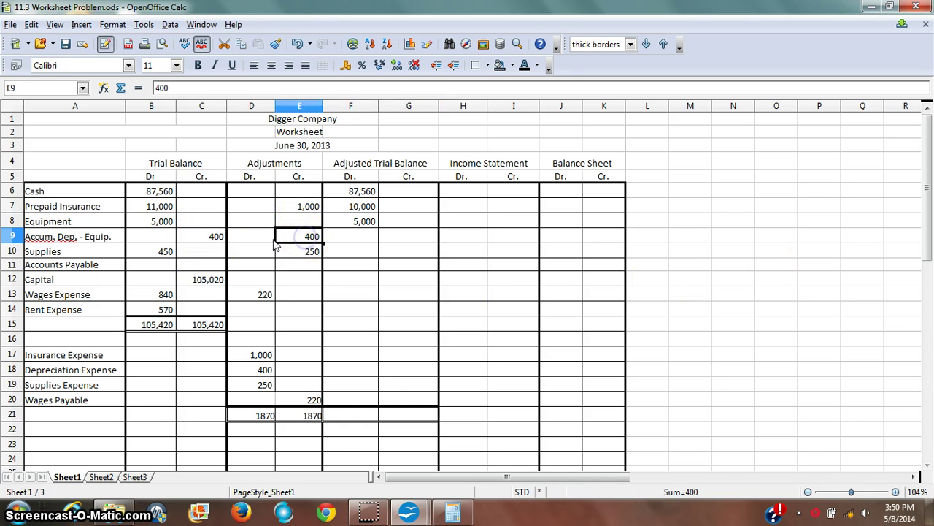
click(452, 513)
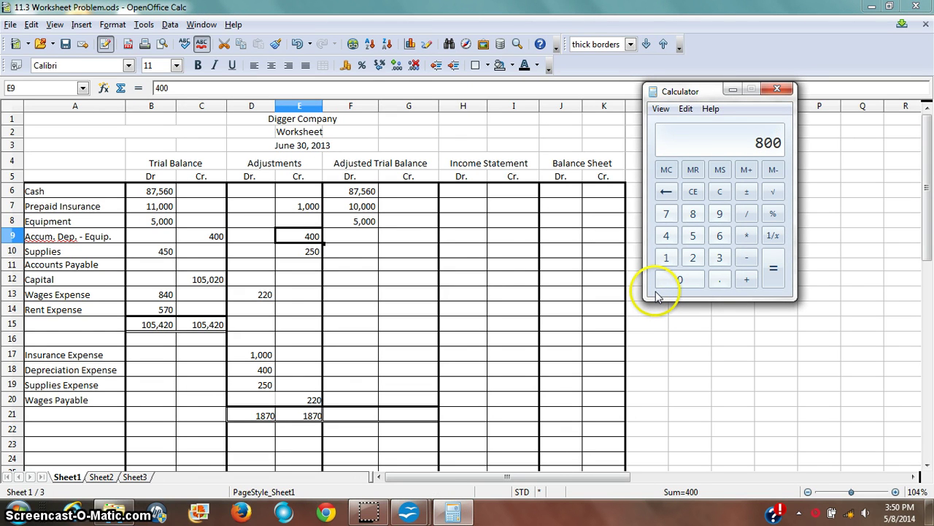
click(413, 238)
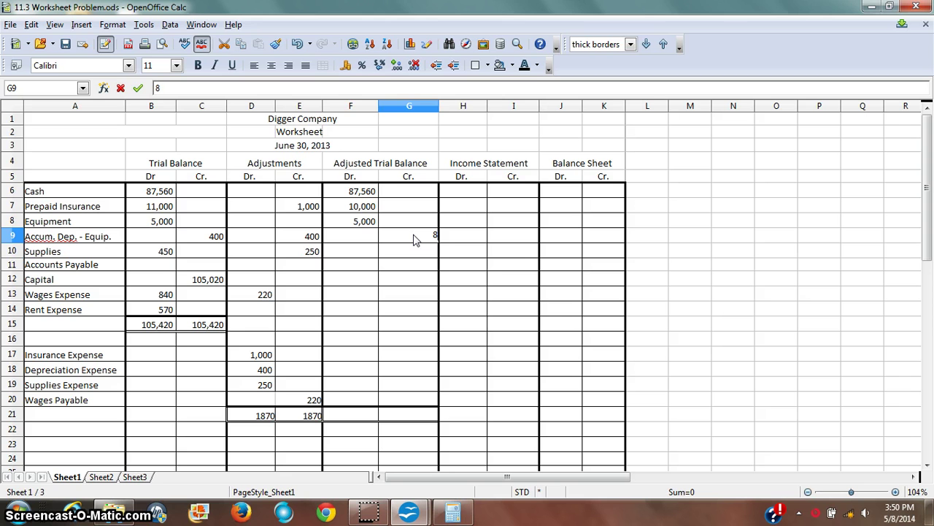
key(Return)
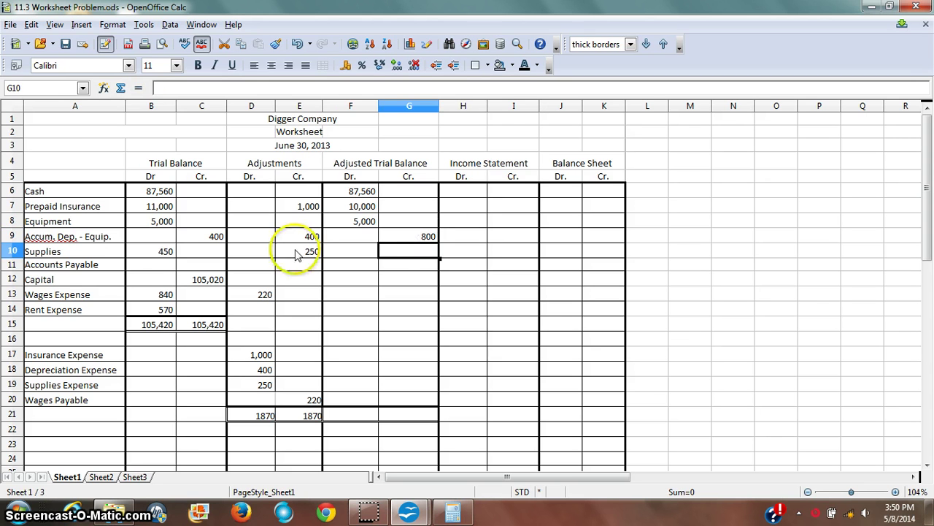
Step: Subtract the Supplies credit adjustment from its trial balance debit in Calculator and enter 200 as its Adjusted Trial Balance debit
drag(136, 255, 307, 250)
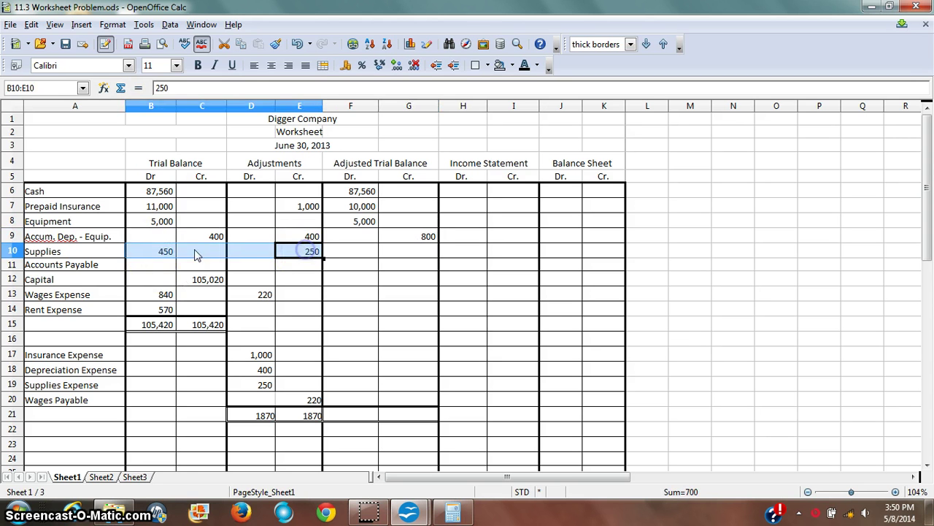
drag(156, 255, 314, 252)
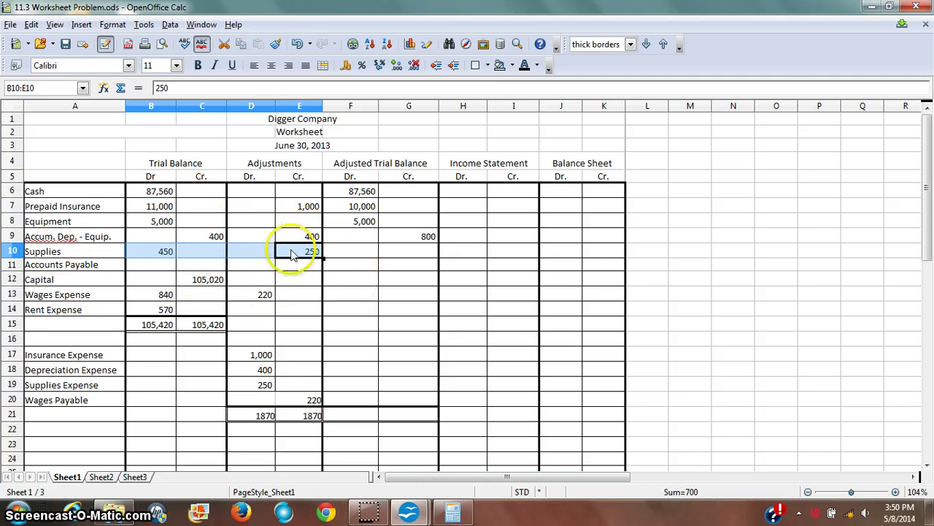
key(alt+Tab)
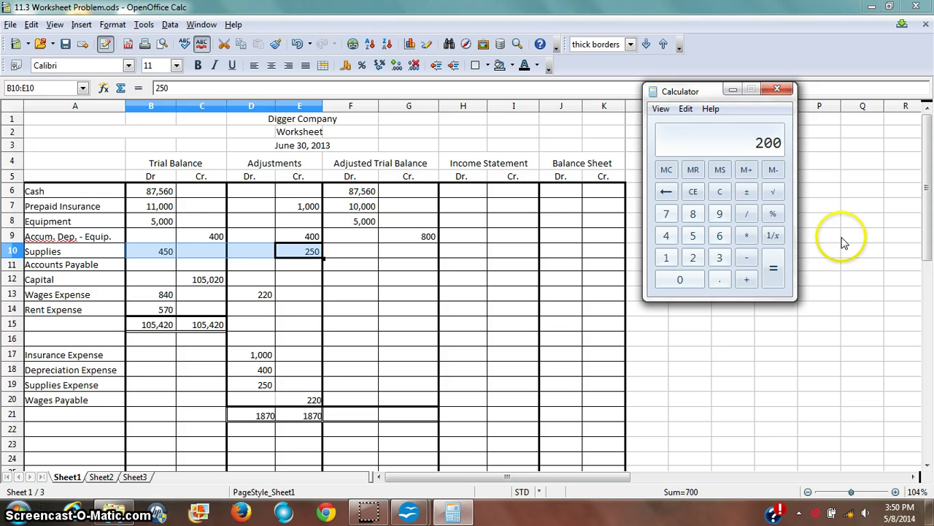
click(365, 250)
text(200)
key(Return)
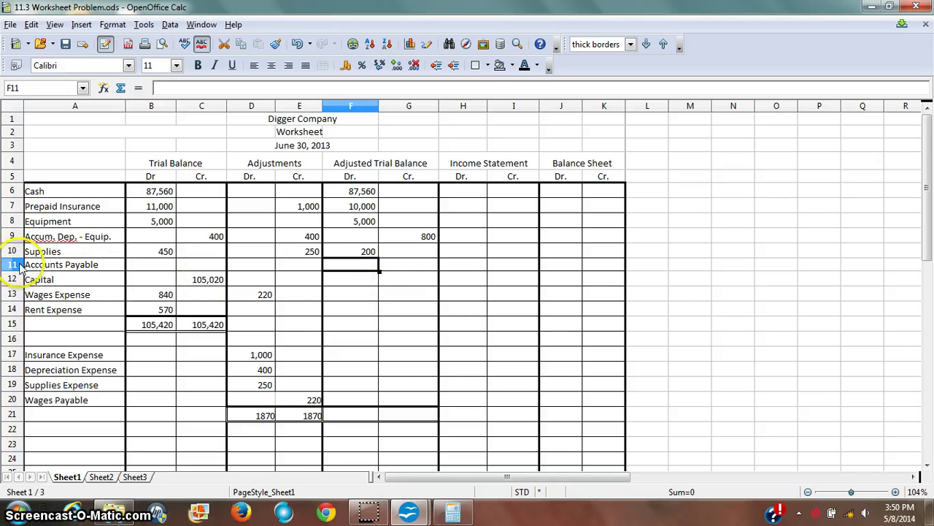
Step: Enter 105,020 as the Adjusted Trial Balance credit for Capital and check it against the trial balance amount
click(421, 278)
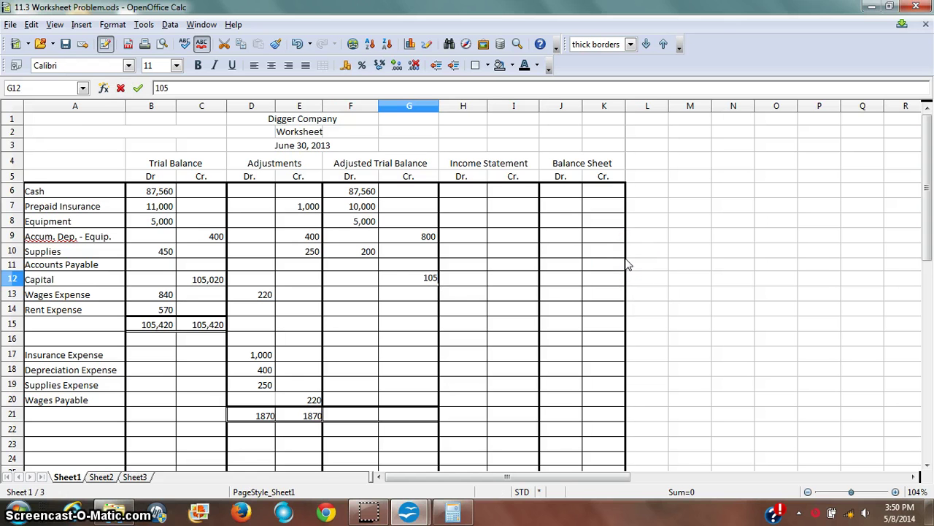
key(Return)
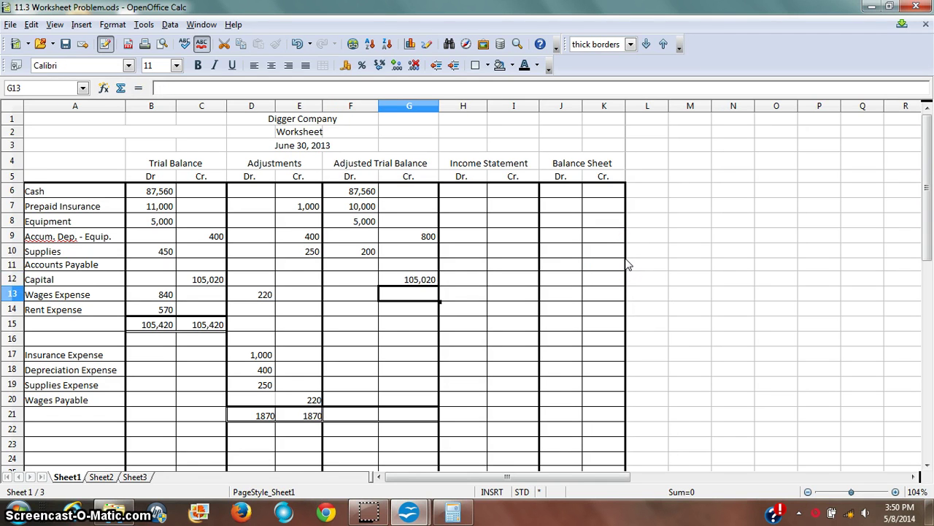
click(206, 283)
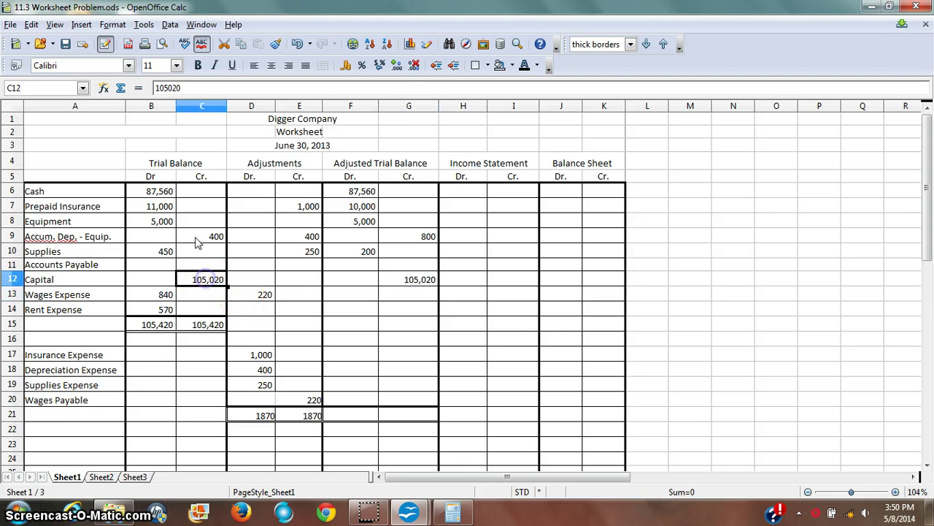
Step: Enter Adjusted Trial Balance debits of 1,060 for Wages Expense, adding its trial balance and adjustment debits in Calculator, and 570 for Rent Expense
click(356, 294)
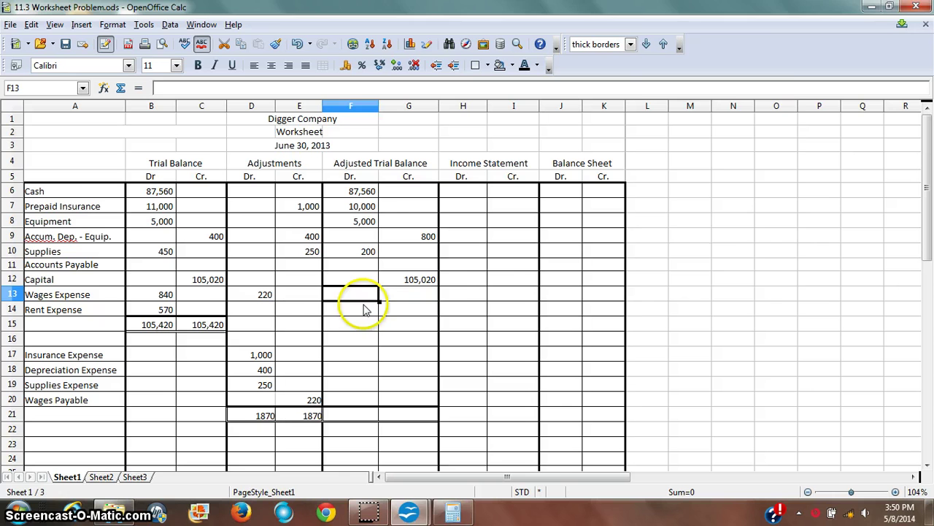
key(alt+Tab)
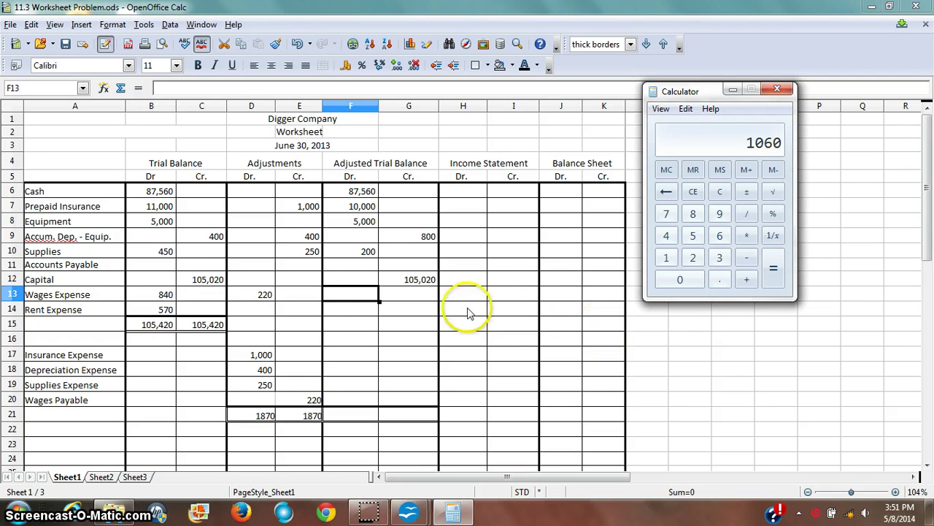
click(359, 297)
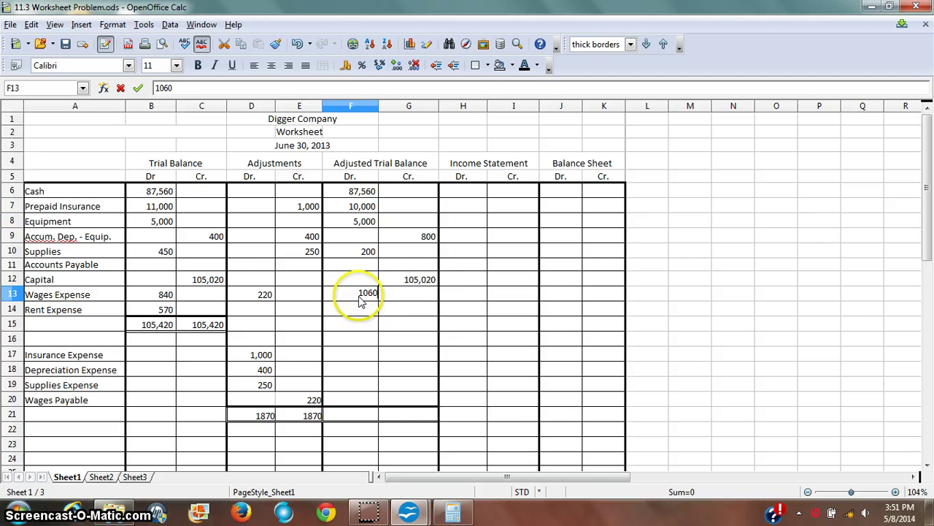
key(Return)
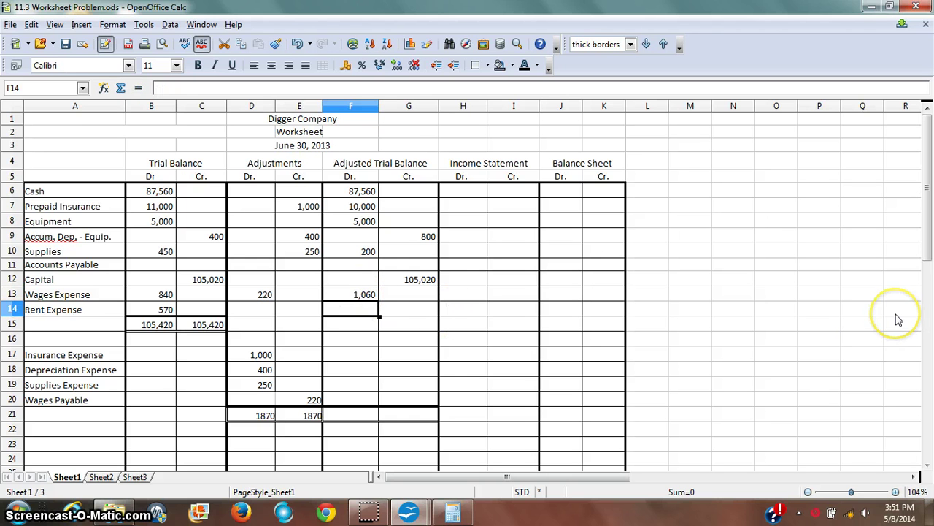
text(570)
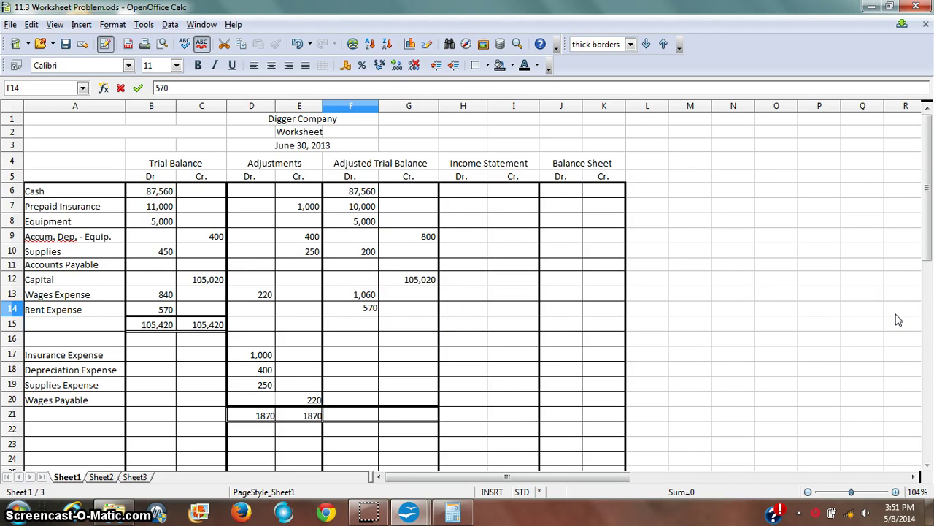
key(Return)
Step: Enter Adjusted Trial Balance debits of 1,000 for Insurance Expense, 400 for Depreciation Expense and 250 for Supplies Expense
click(354, 352)
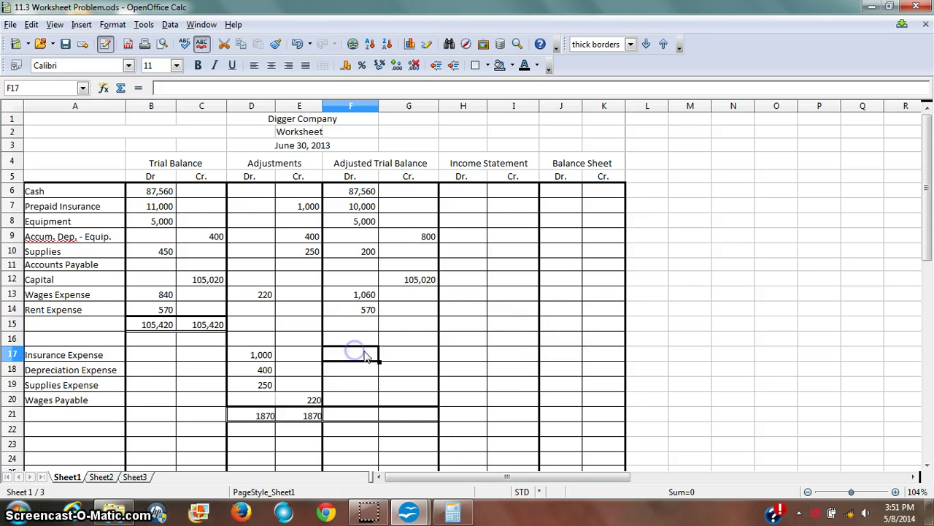
text(1000)
key(Return)
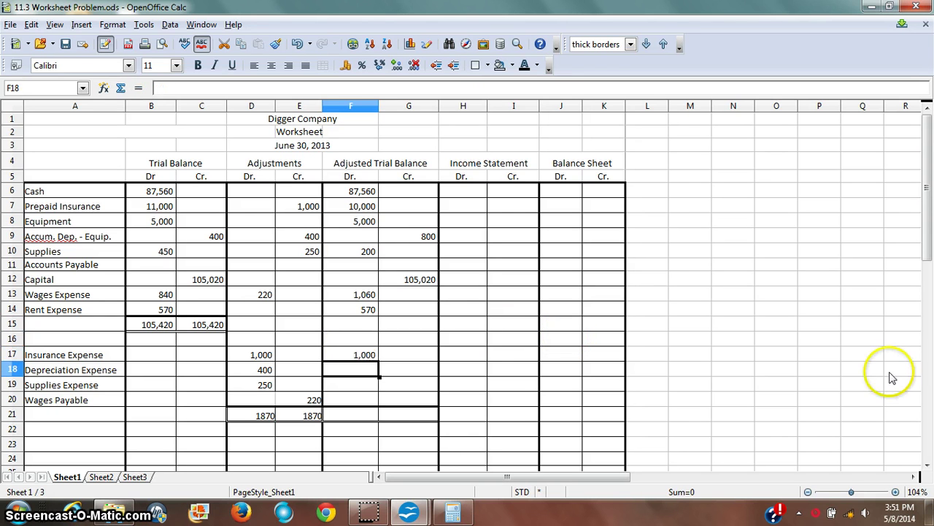
text(400)
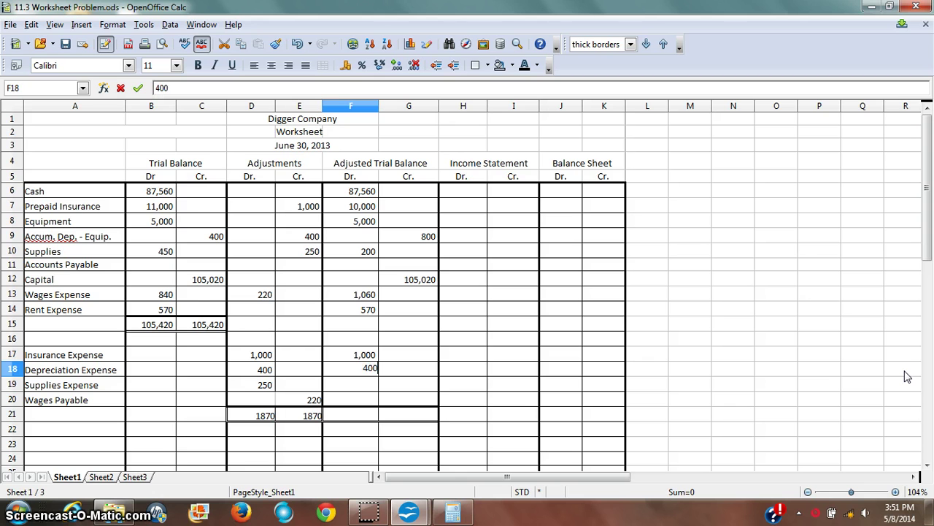
key(Return)
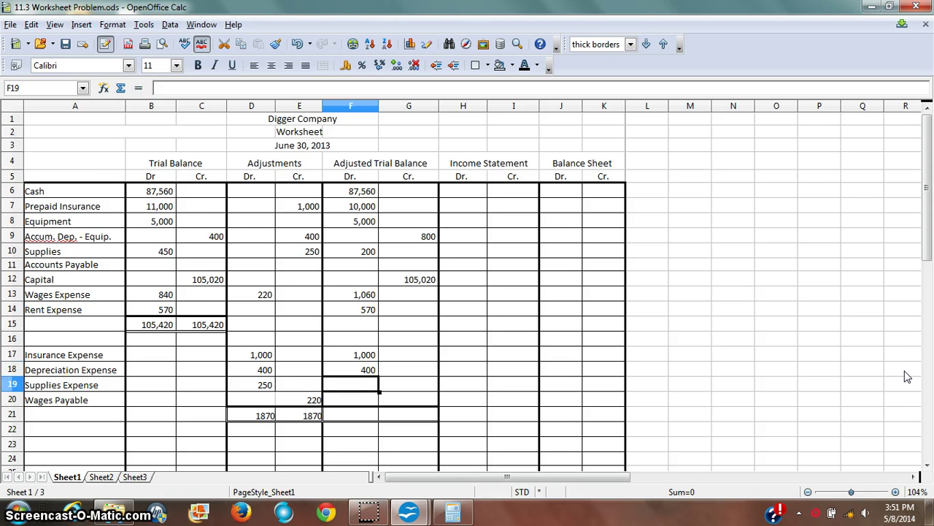
text(25)
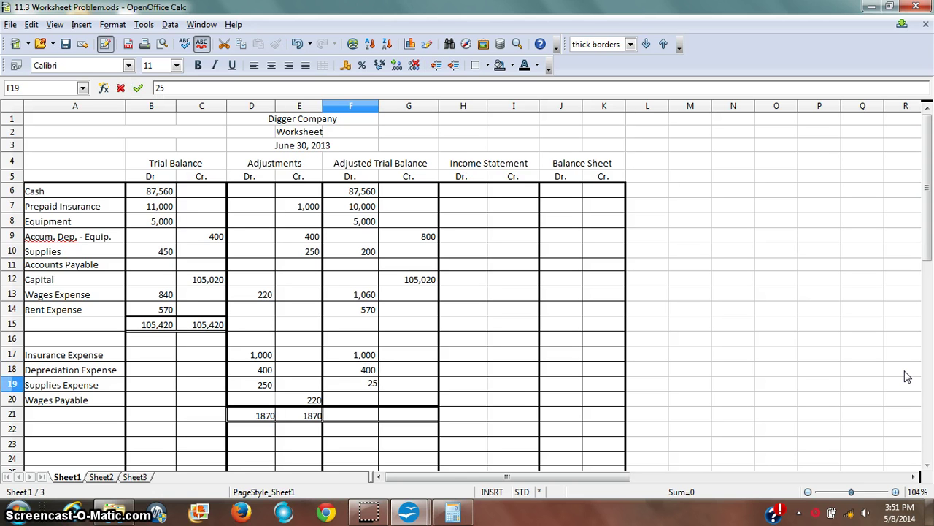
text(0)
key(Return)
Step: Carry the Wages Payable adjustment across as a 220 credit in the Adjusted Trial Balance
key(Tab)
text(2)
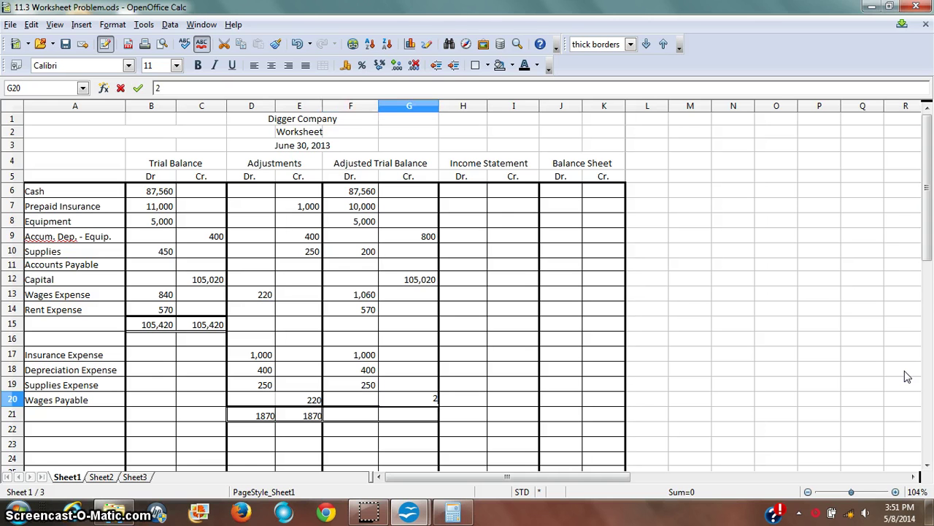
text(20)
key(Return)
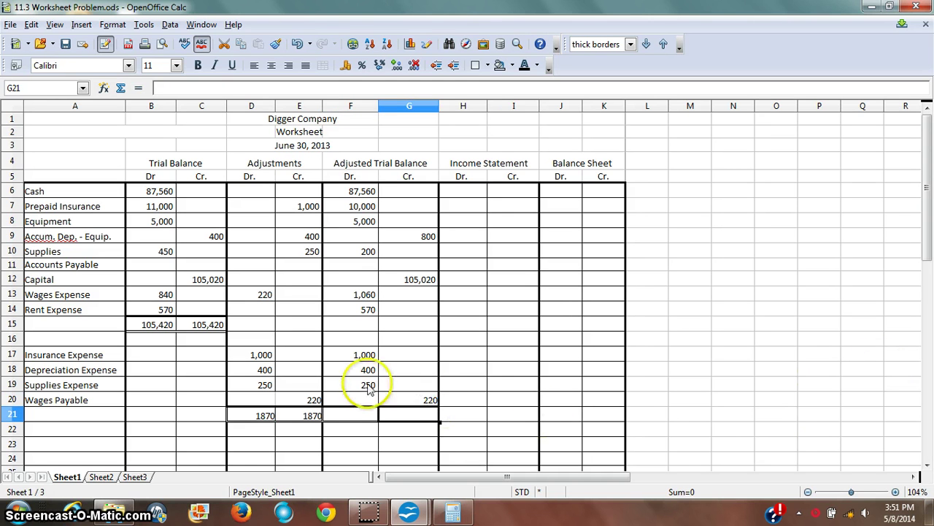
Step: Clear Calculator and start totalling the Adjusted Trial Balance debits by adding 87560, 10000, 5000 and 200
click(363, 323)
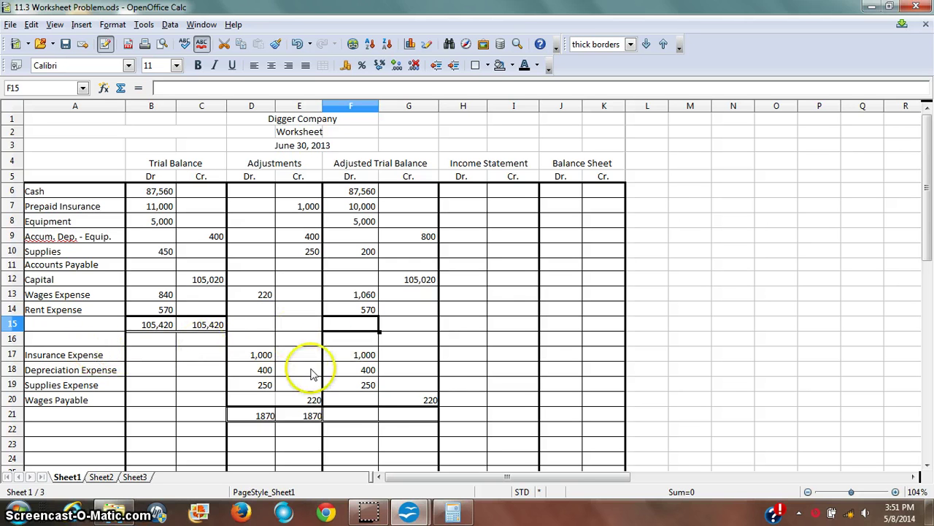
click(356, 415)
key(alt+Tab)
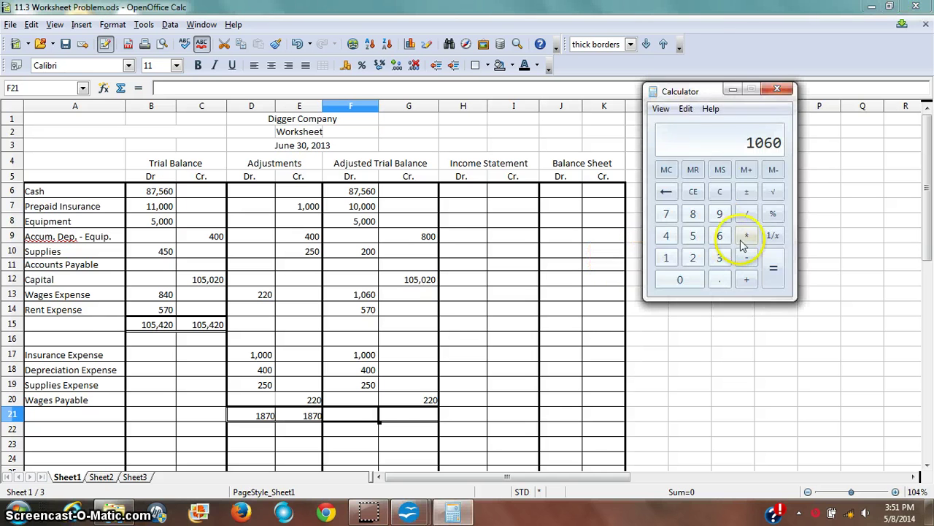
click(720, 192)
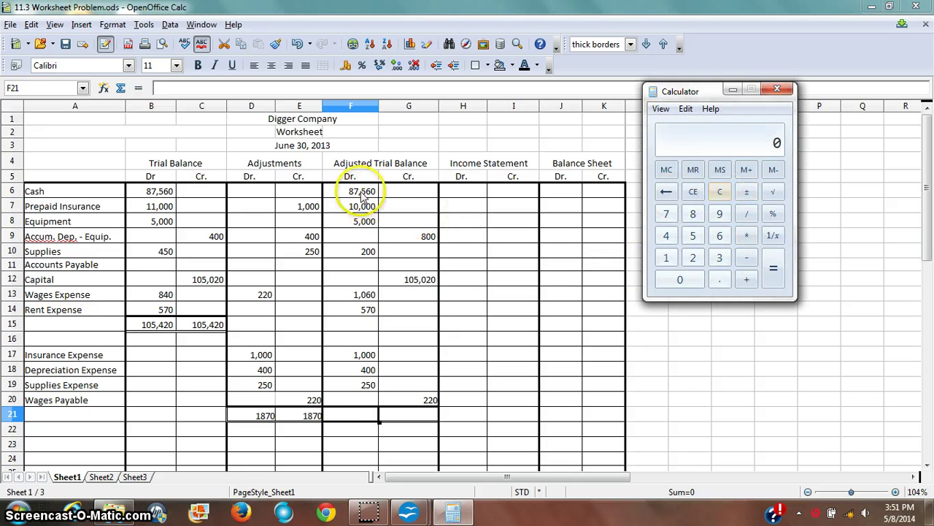
drag(353, 192, 367, 403)
drag(409, 192, 422, 400)
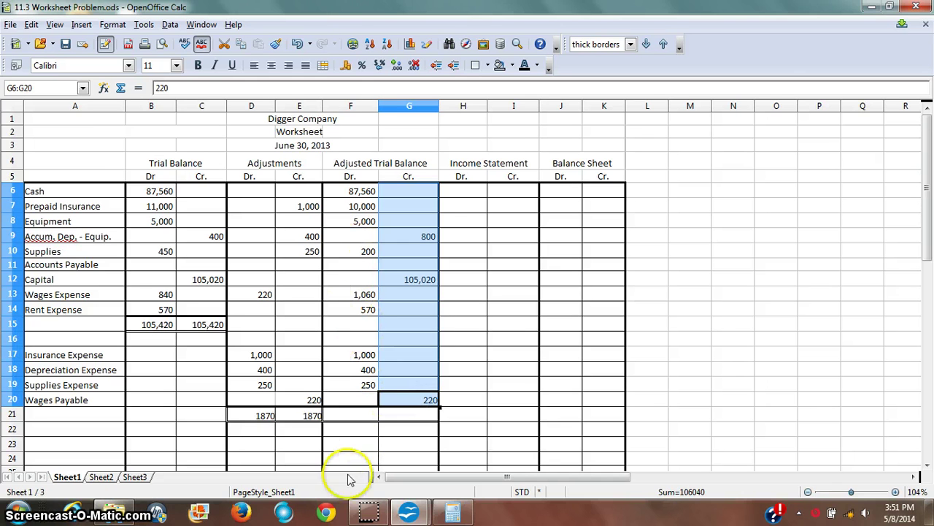
click(351, 415)
key(alt+Tab)
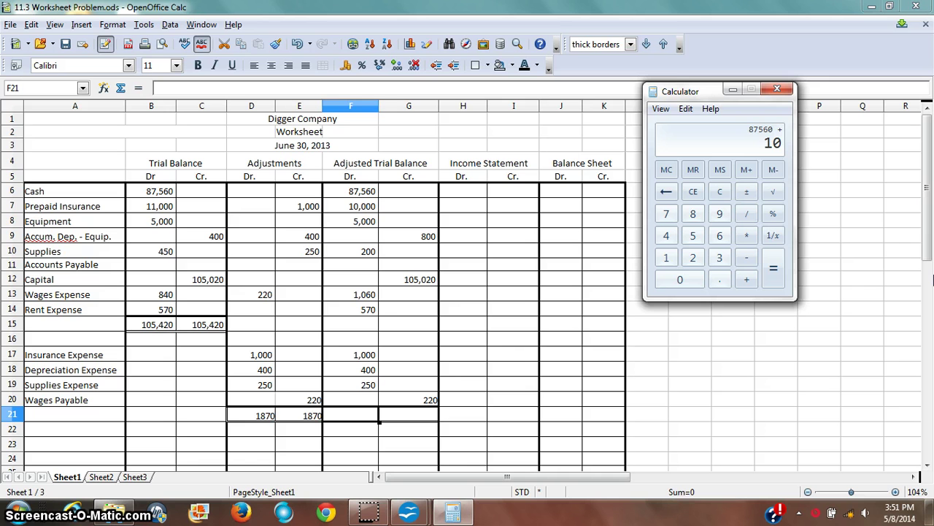
text(000)
key(plus)
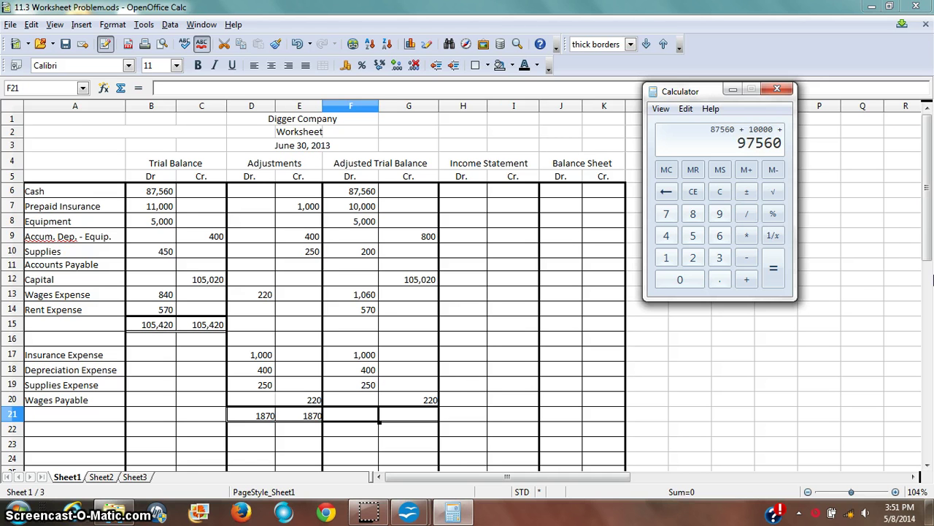
key(plus)
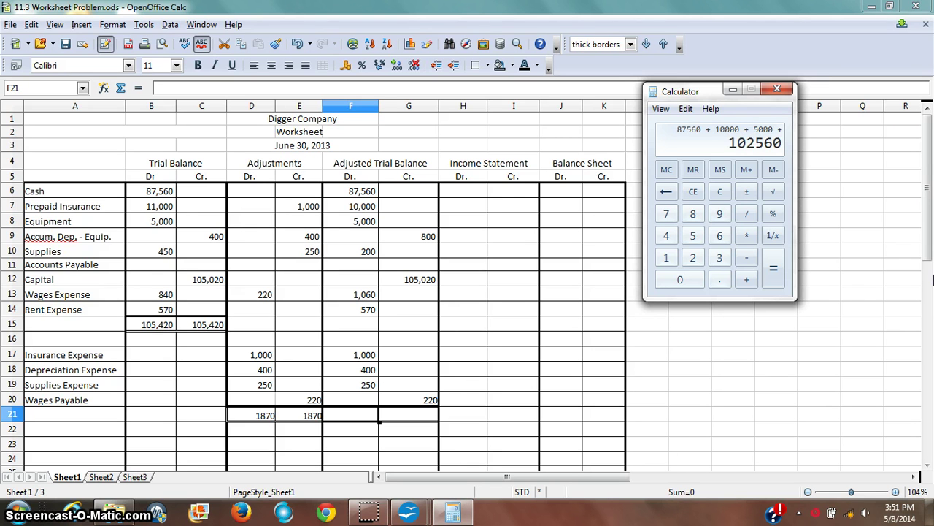
key(plus)
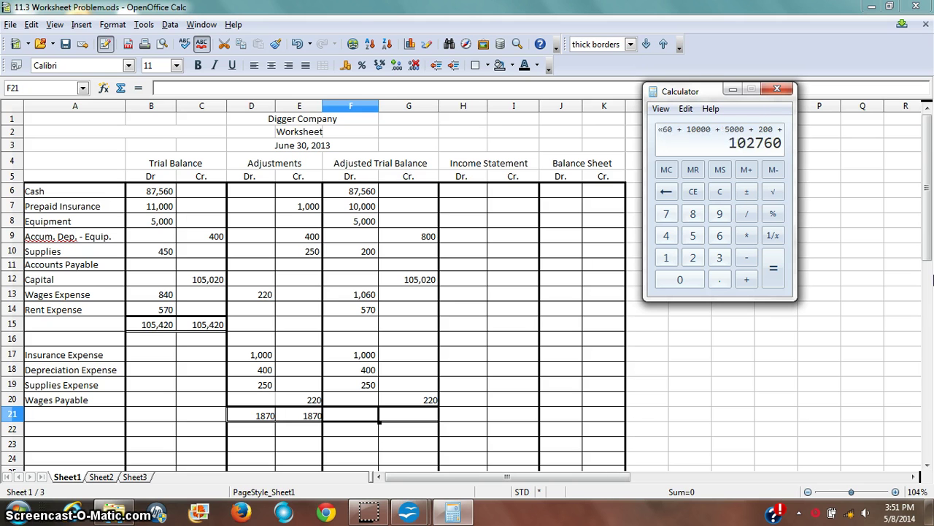
Step: Add the expense debits 1060, 570, 1000, 400 and 250 to the running sum in Calculator to complete the debit total
text(1060)
key(plus)
text(2)
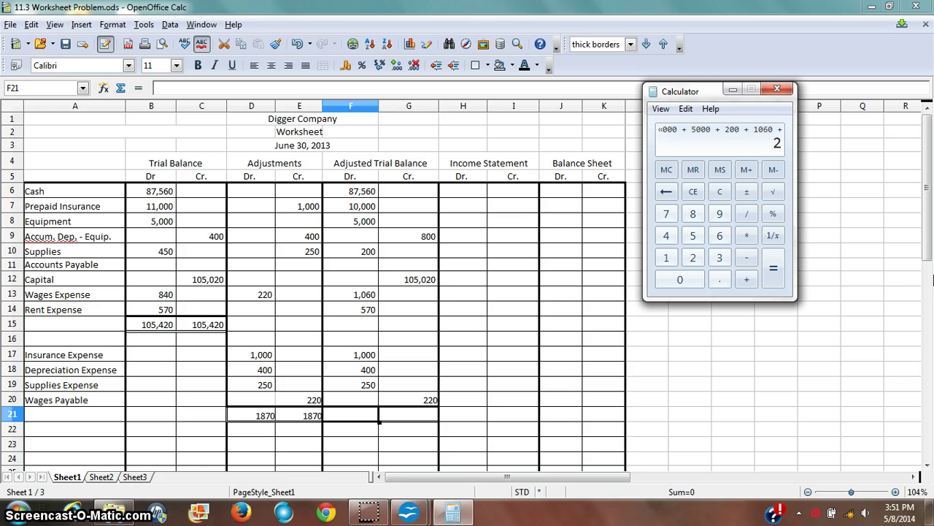
key(BackSpace)
key(plus)
key(plus)
text(400)
key(plus)
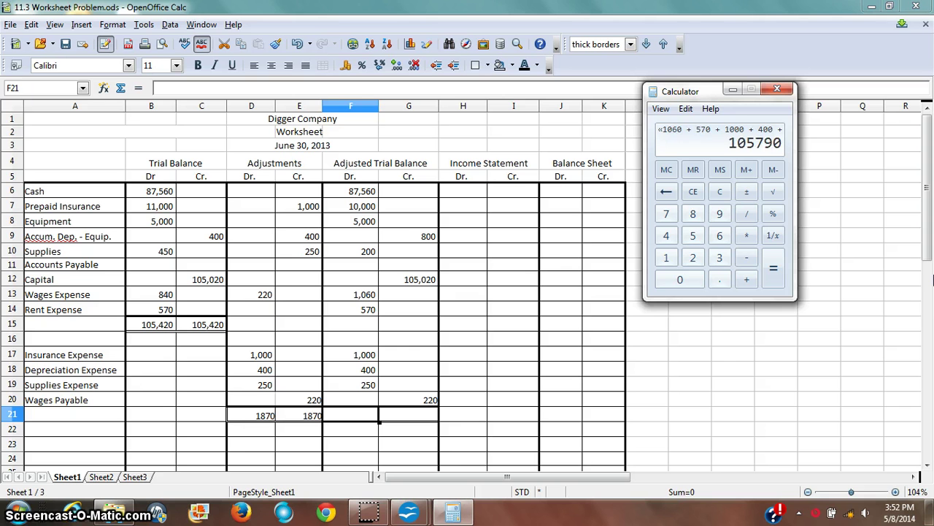
text(250)
key(Return)
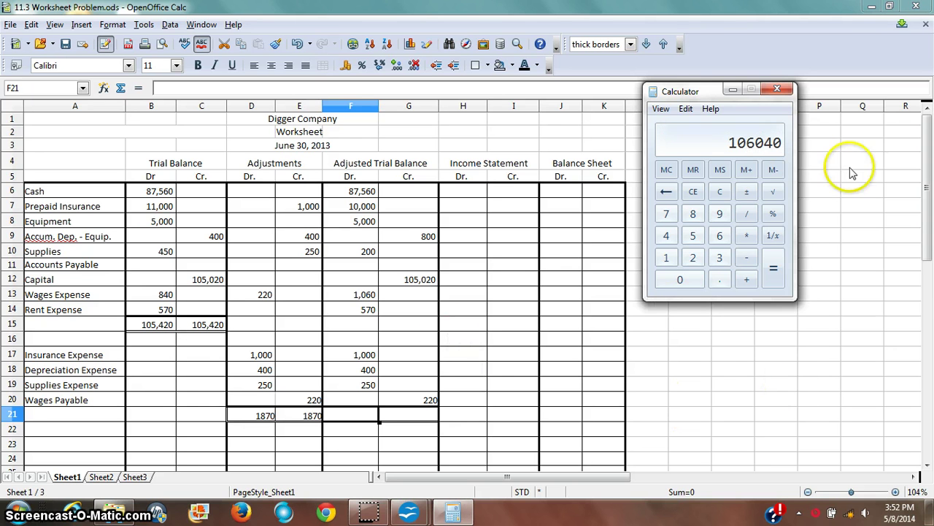
Step: Enter 106040 as the Adjusted Trial Balance debit total in row 21
click(364, 415)
text(106)
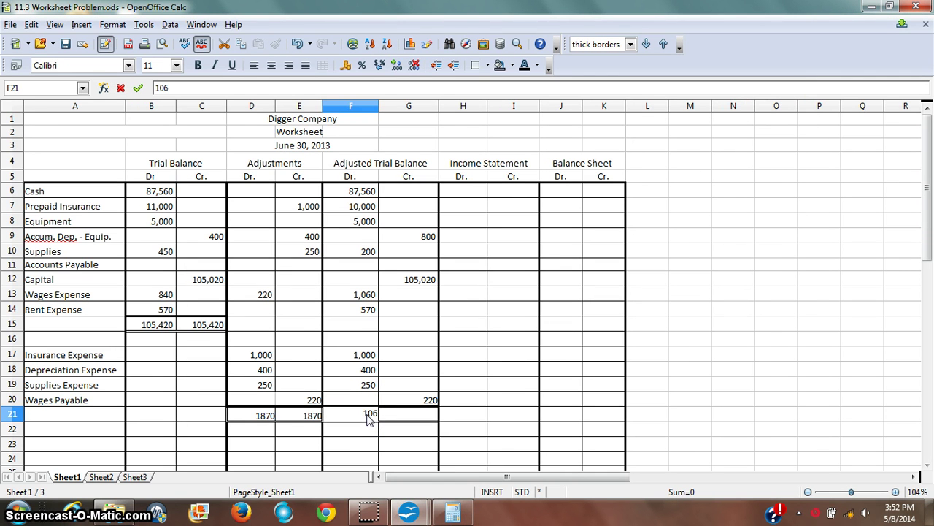
text(040)
key(Tab)
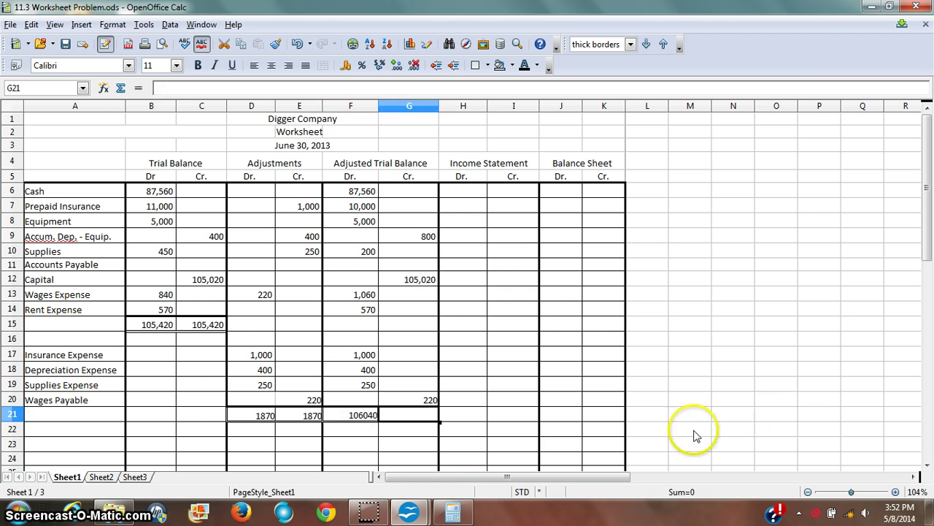
Step: Clear Calculator and total the Adjusted Trial Balance credits by adding 800, 105020 and 220
key(alt+Tab)
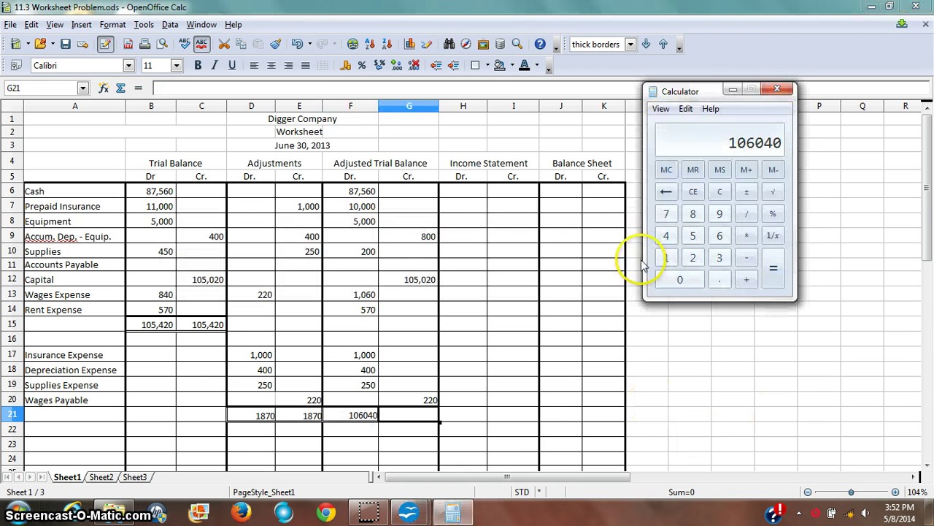
click(721, 194)
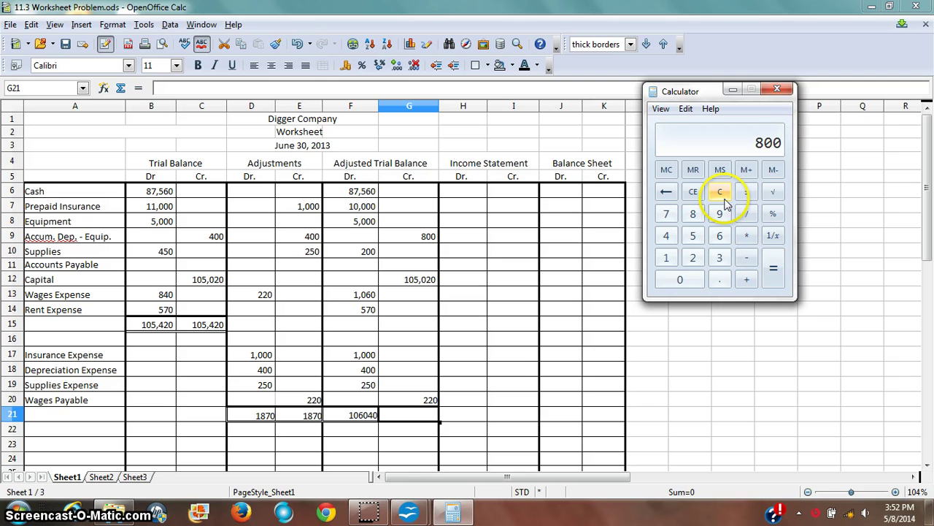
text(800)
key(plus)
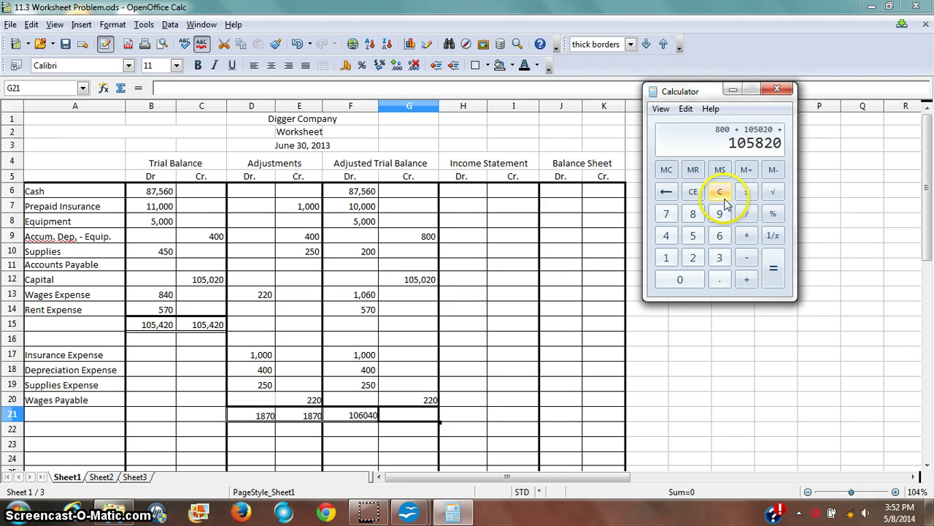
text(0)
key(Return)
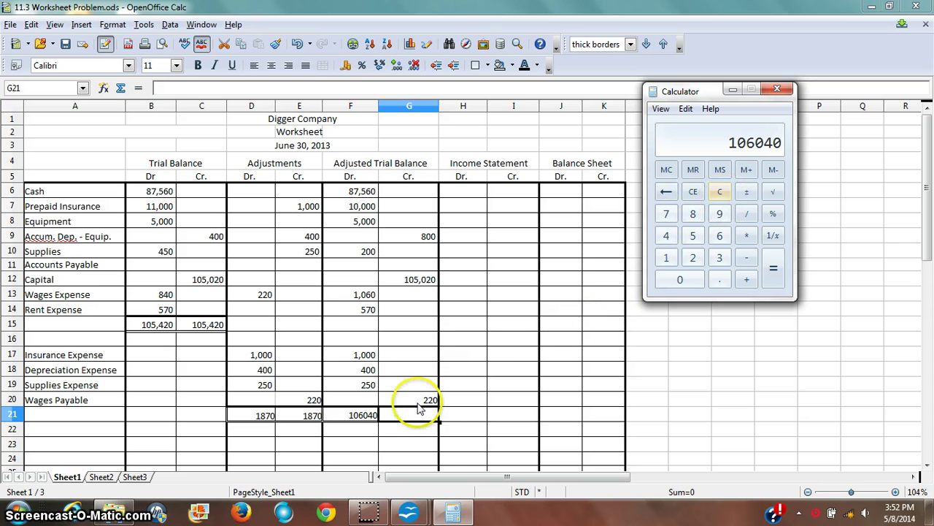
text(1060)
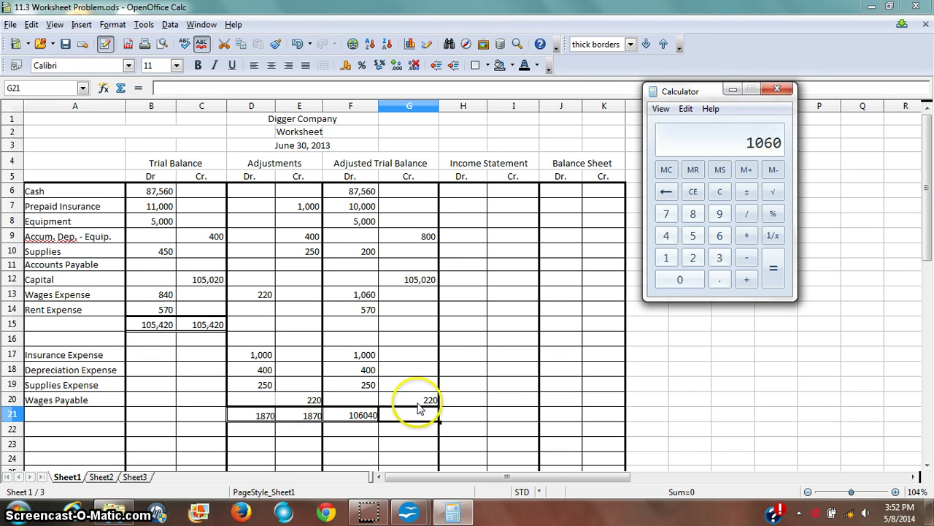
text(40+220)
key(Return)
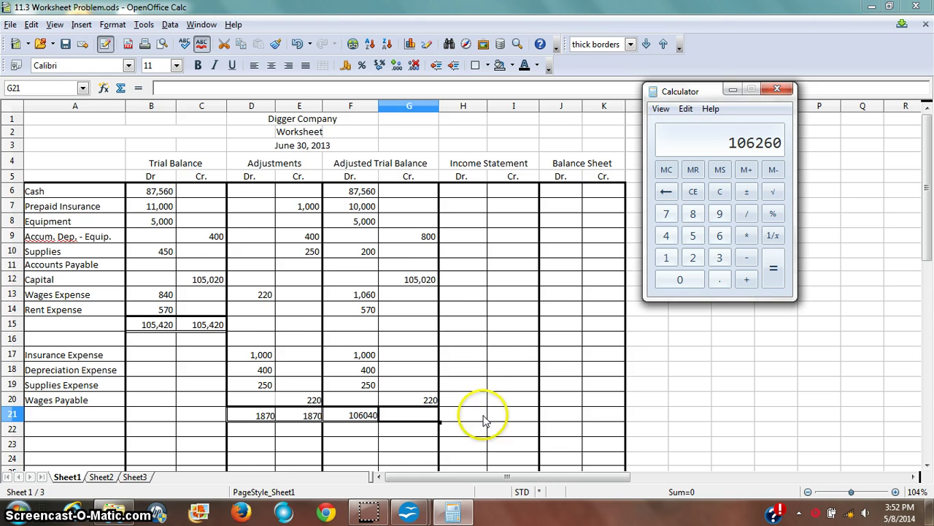
Step: Enter 106040 as the Adjusted Trial Balance credit total in row 21 and compare it with the debit total
click(398, 368)
click(406, 413)
text(106040)
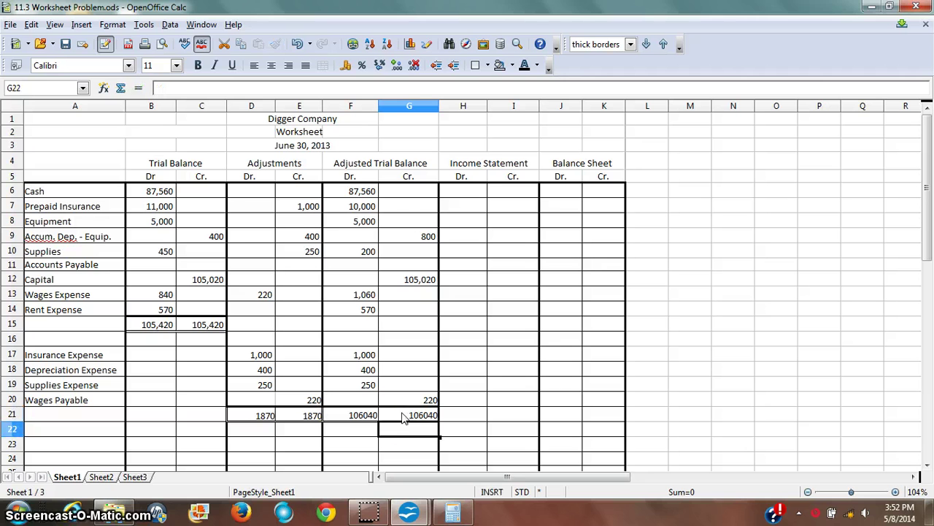
key(Return)
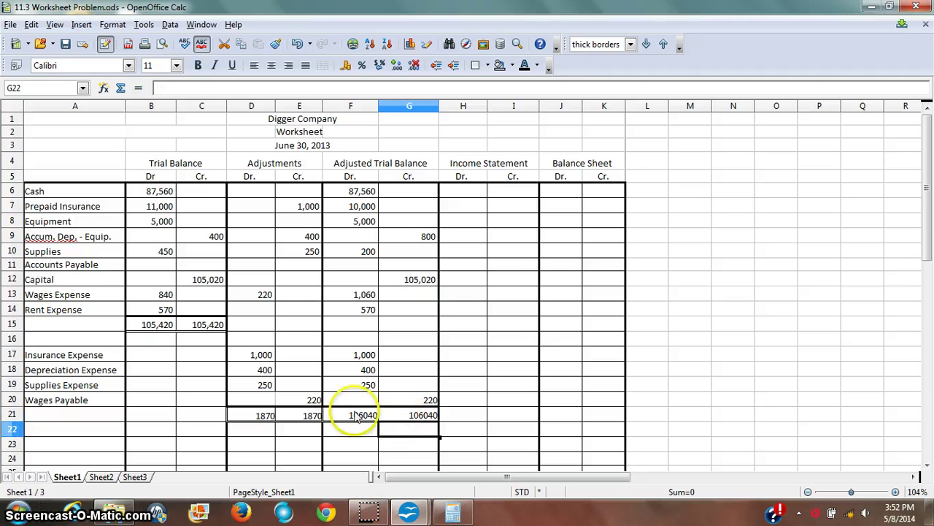
drag(354, 192, 398, 415)
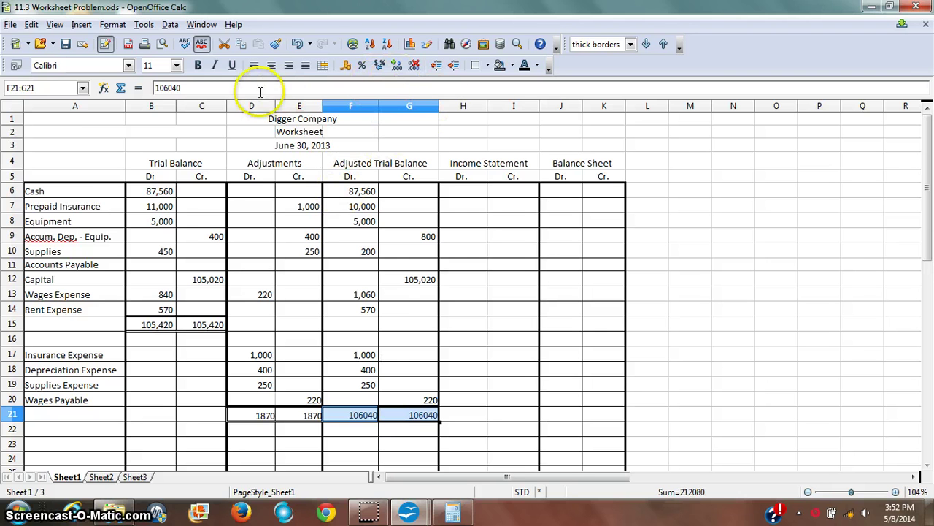
click(465, 256)
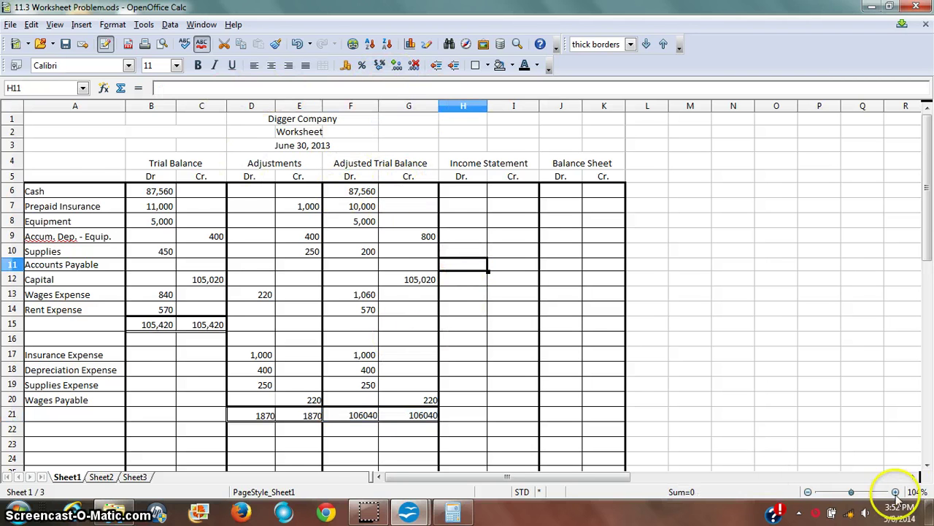
click(915, 476)
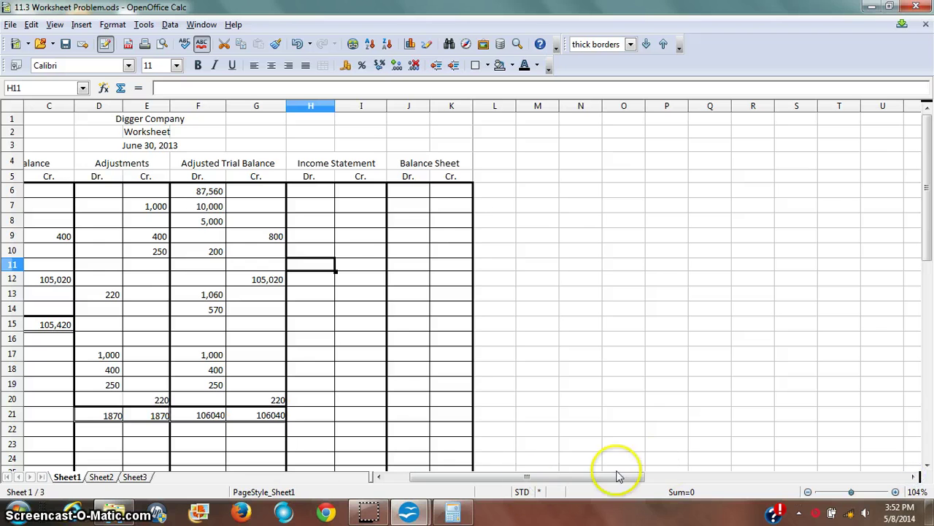
click(379, 477)
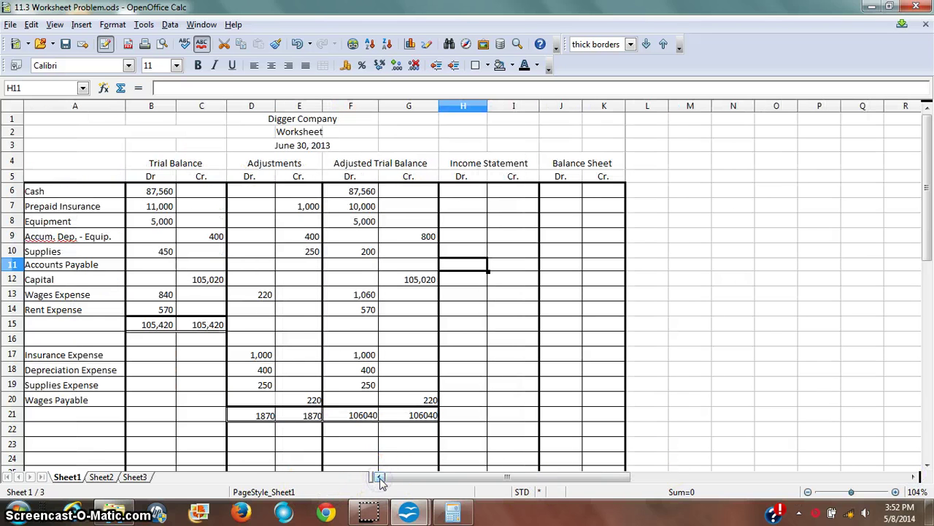